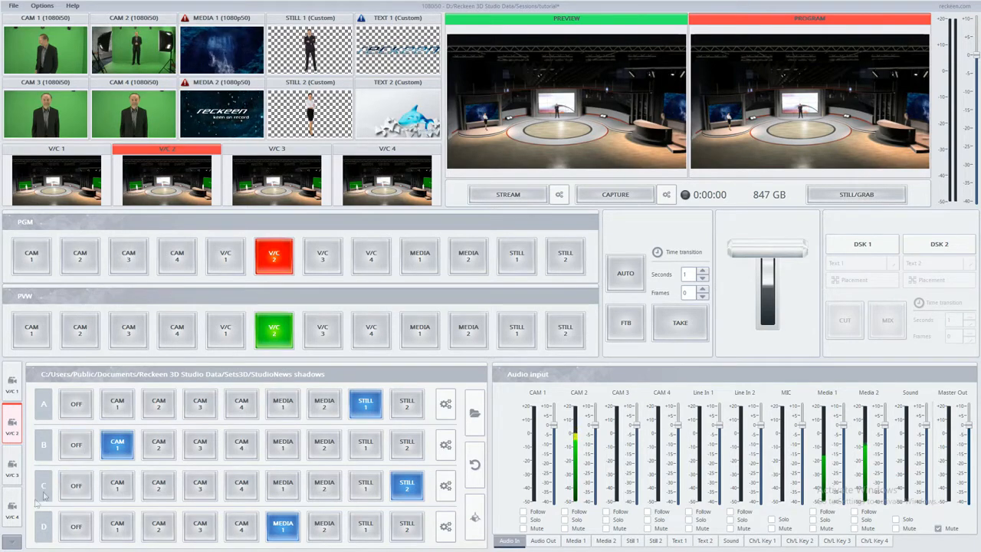
Step: Switch virtual set V/C 2 to its CAM2 shot and assign the CAM 2 input to layer A
click(12, 541)
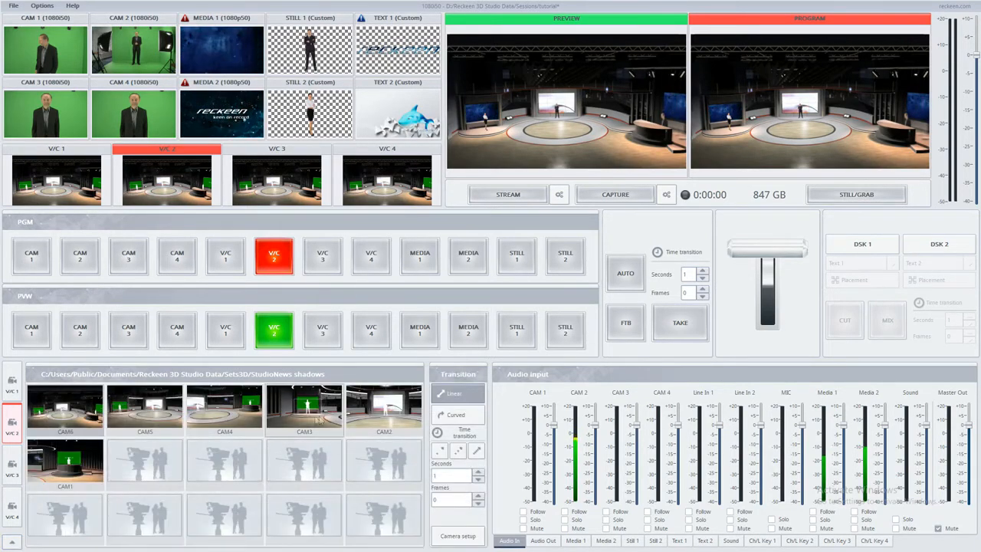
click(379, 404)
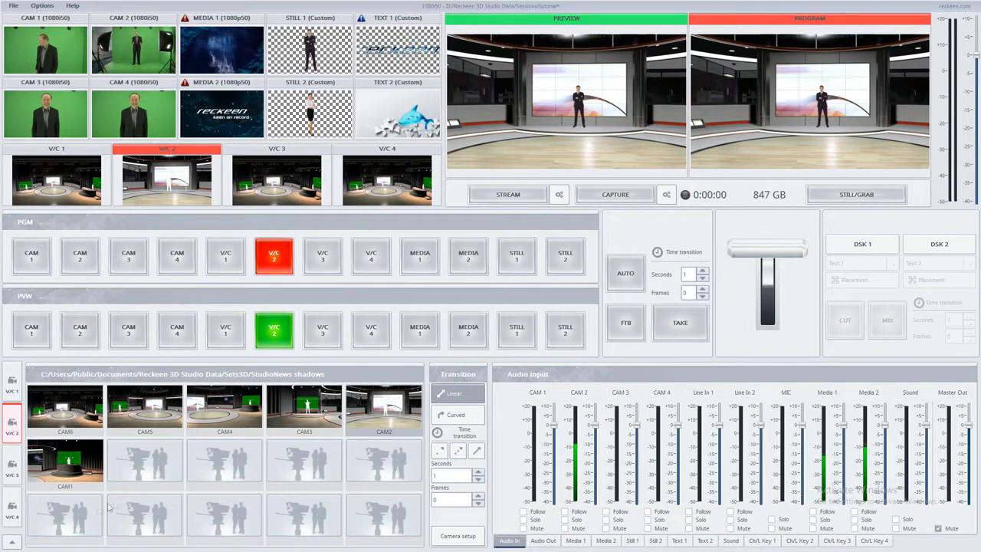
click(13, 543)
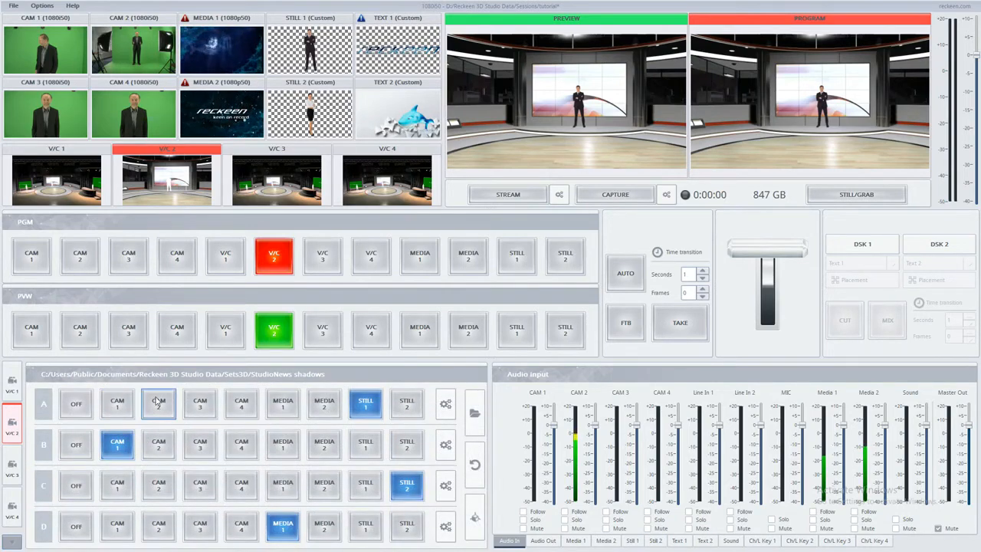
click(158, 402)
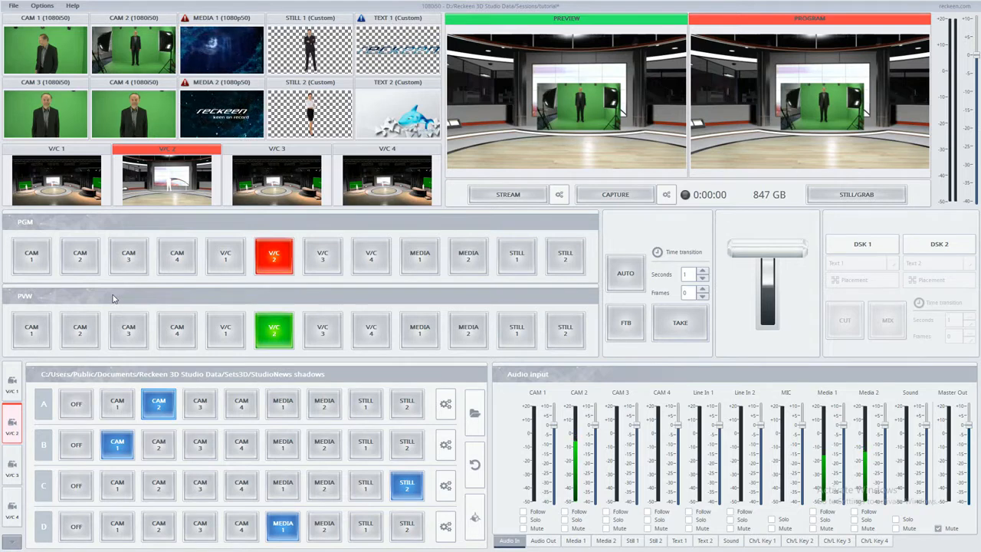
Step: Send CAM 2 to both program and preview and set its key mode to Chroma Key
click(82, 256)
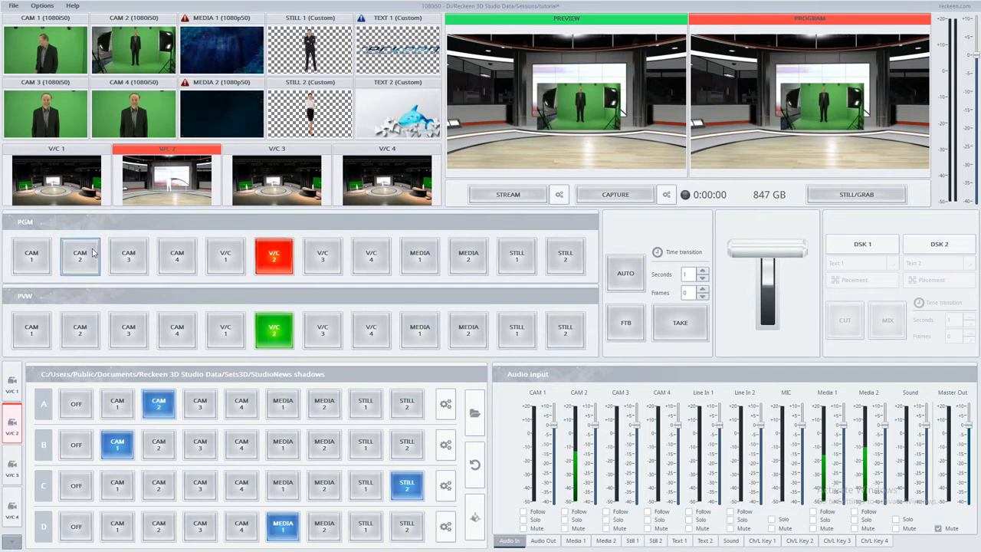
click(90, 330)
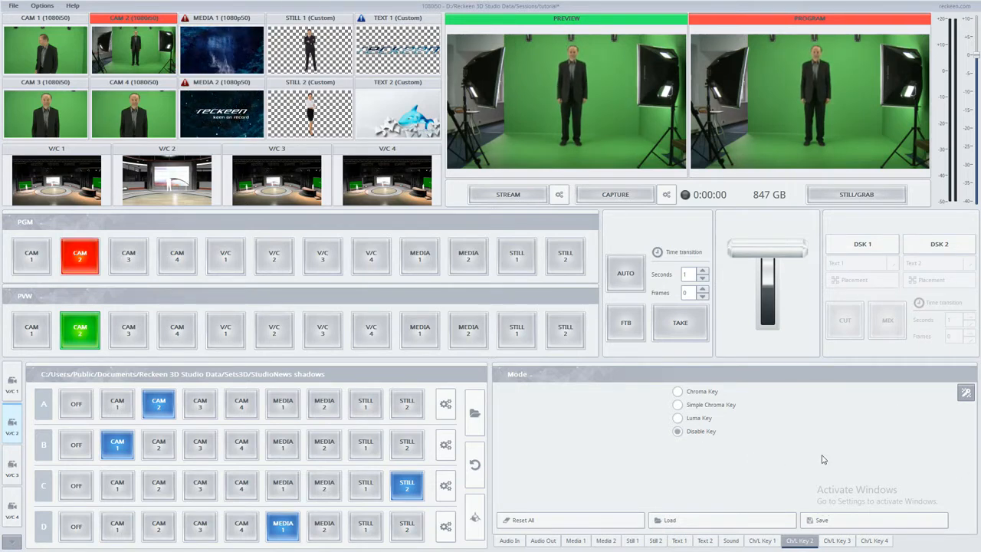
click(678, 392)
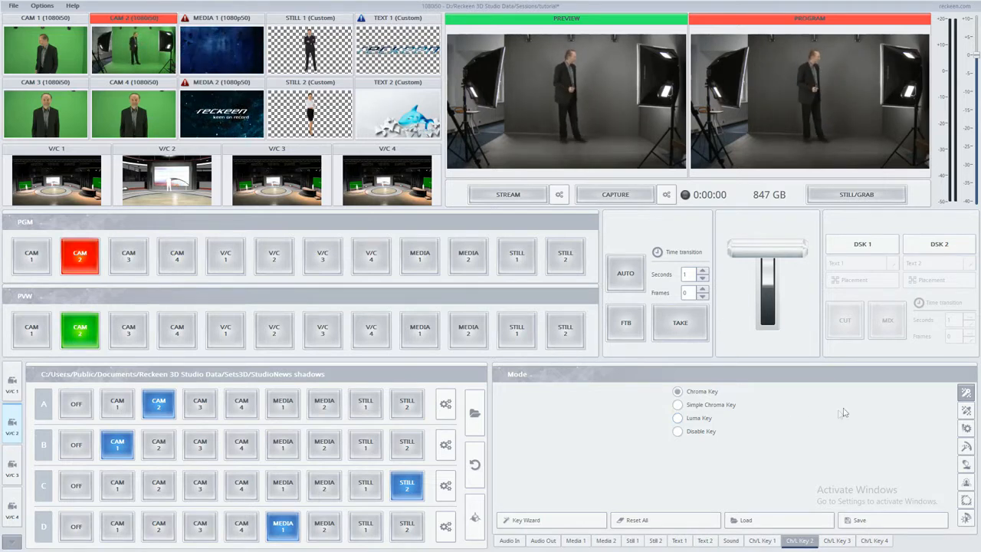
Step: Adjust CAM 2's matte manually by narrowing the Black/White range to 170 and 193 with the alpha matte shown, and hide the matte
click(967, 411)
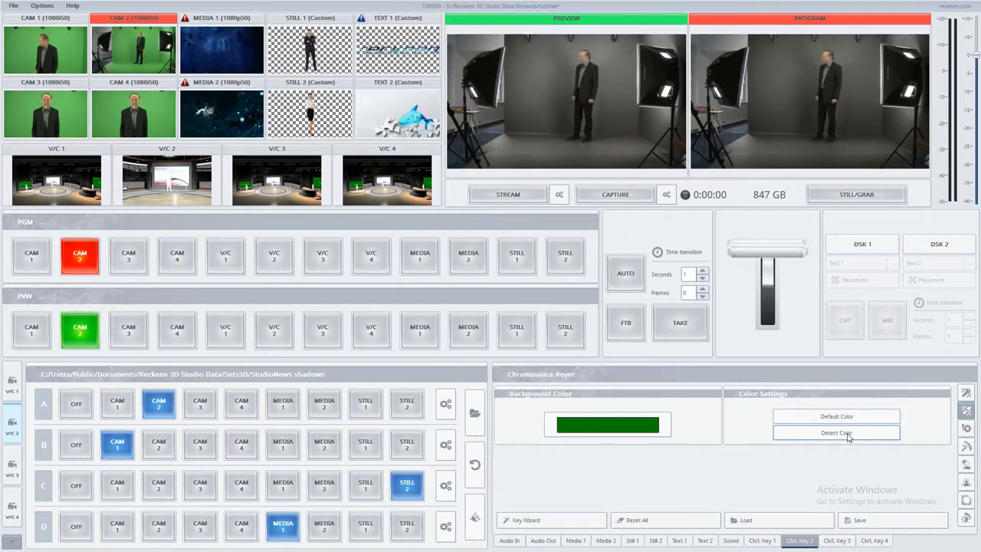
click(966, 430)
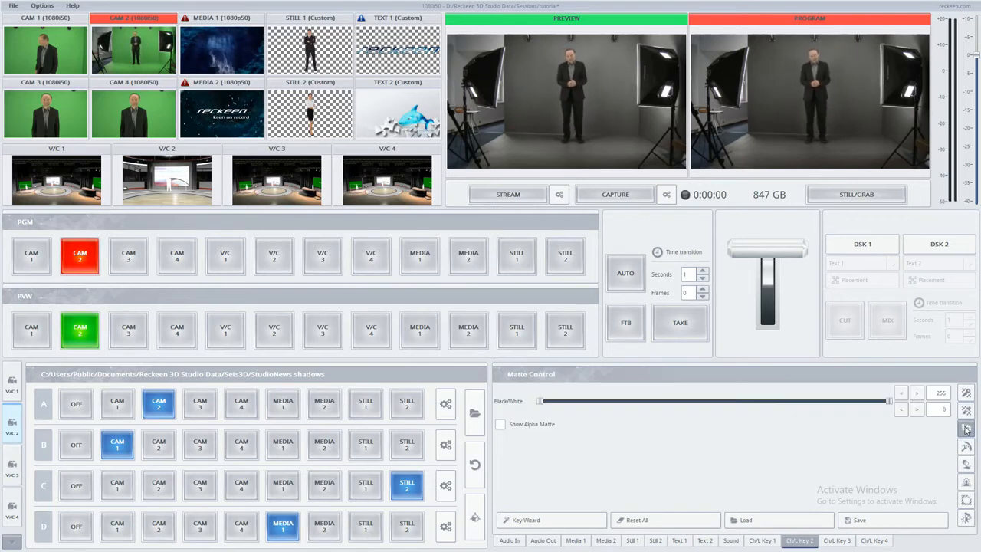
click(527, 427)
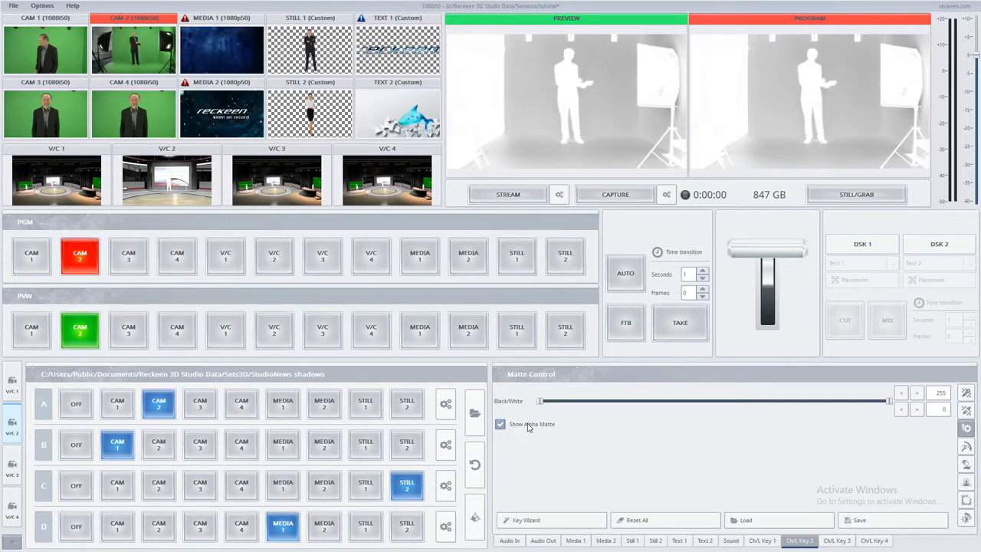
drag(542, 401, 758, 397)
drag(892, 402, 838, 403)
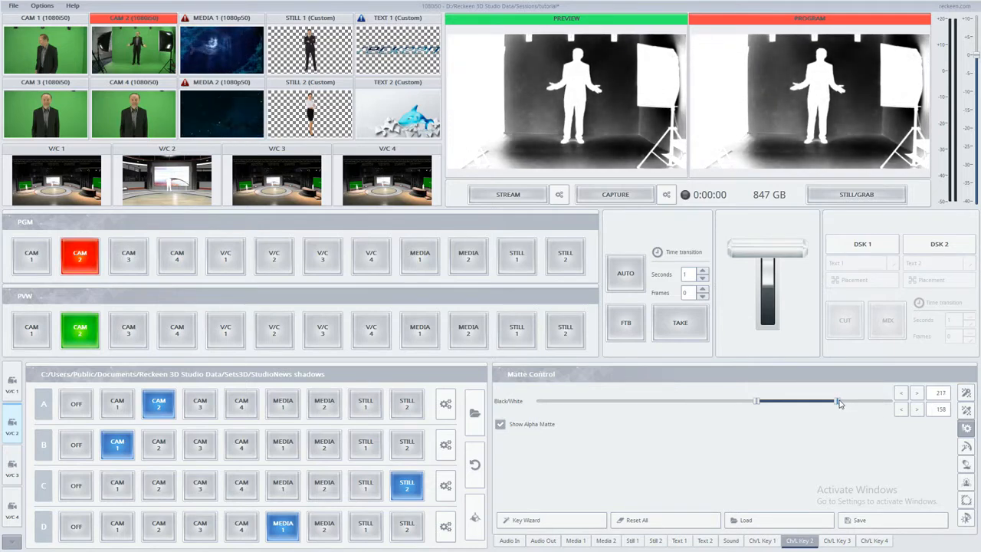
drag(758, 402, 775, 404)
drag(838, 402, 804, 404)
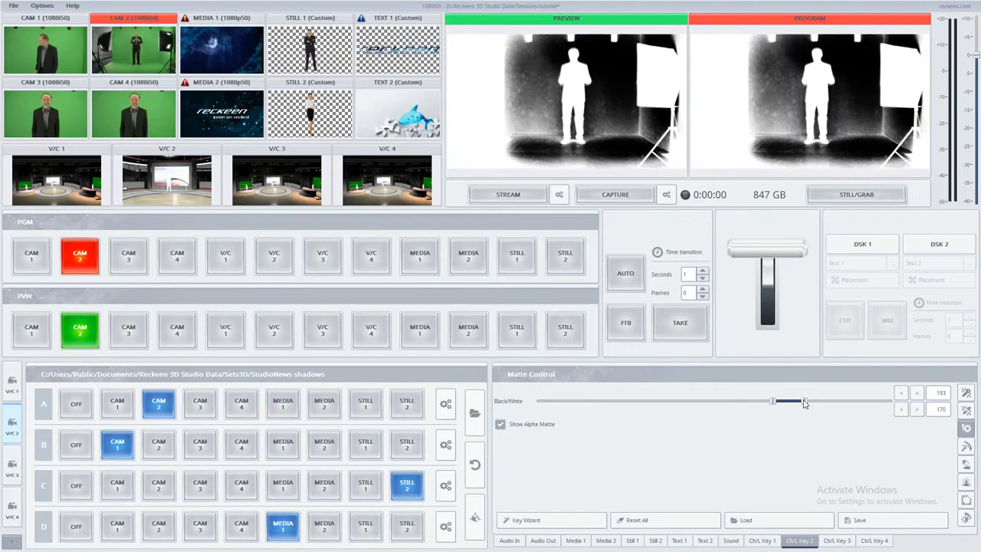
click(529, 426)
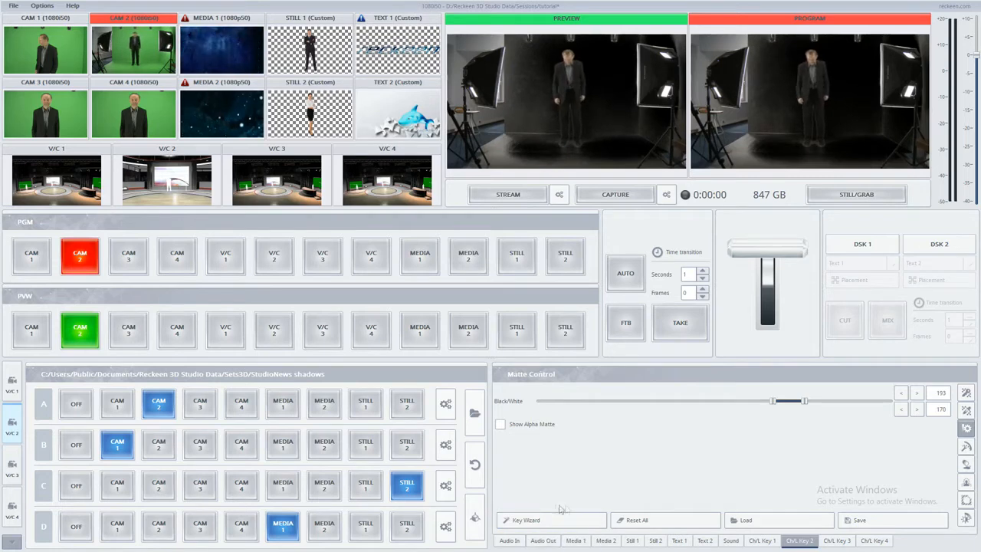
Step: Start the Key Wizard for CAM 2's chroma key and detect the background color
click(539, 524)
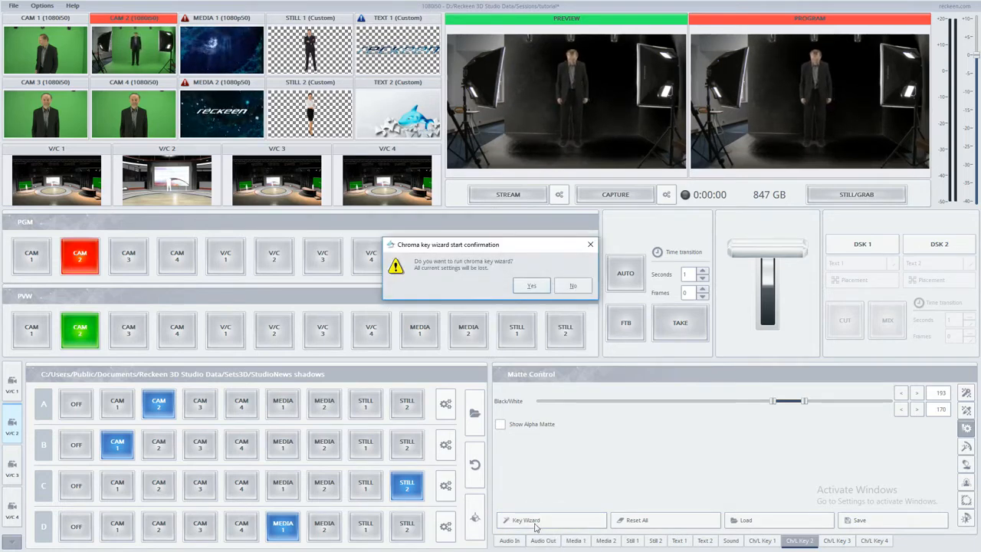
click(529, 287)
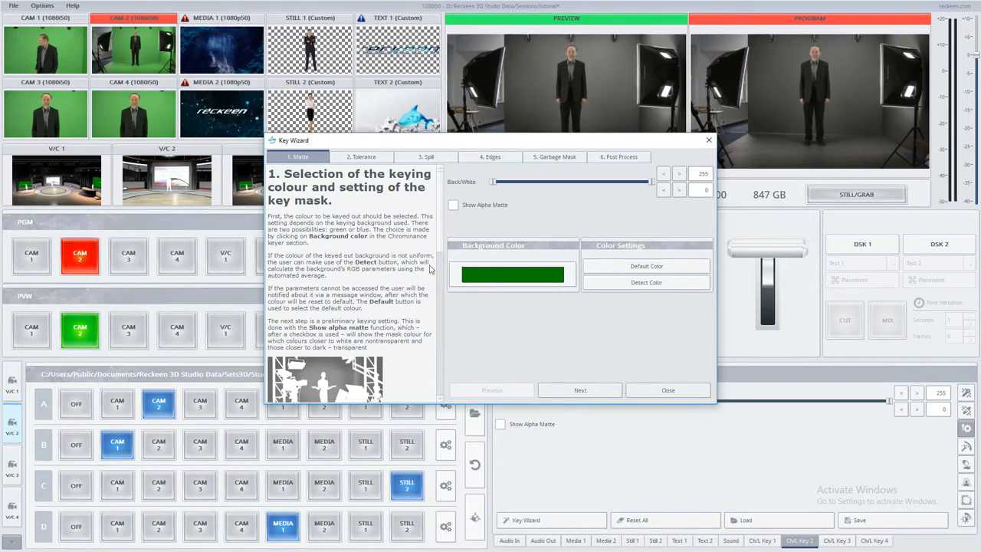
drag(443, 222, 437, 197)
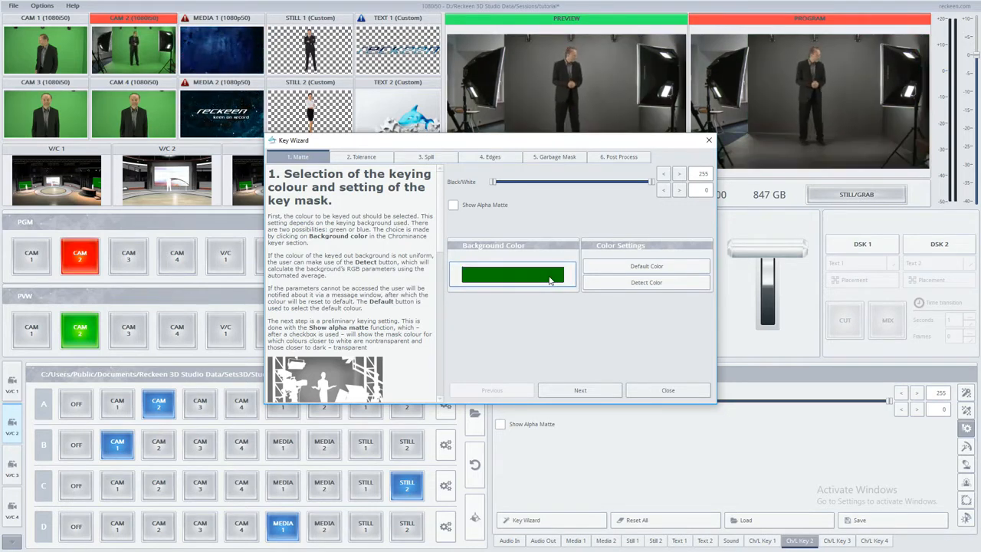
click(643, 283)
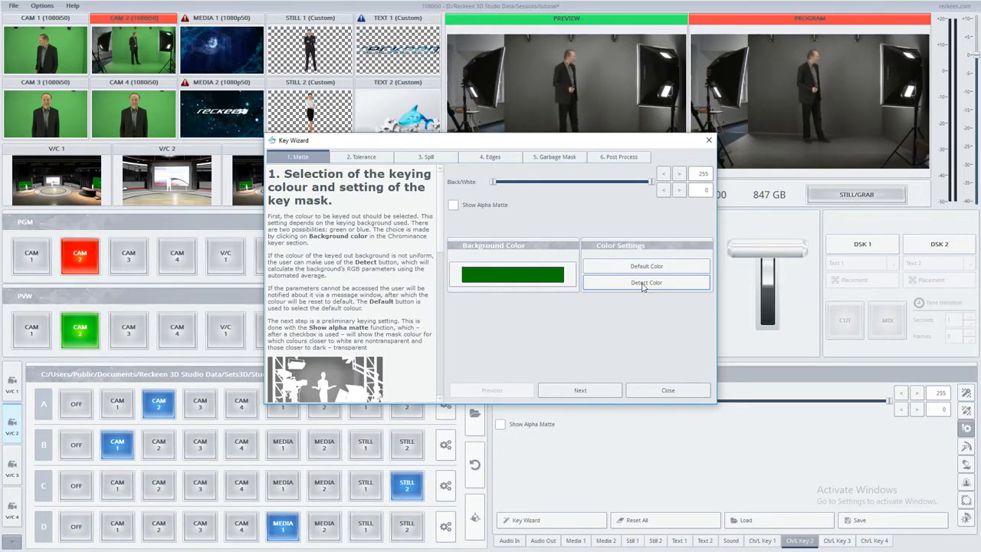
Step: Show the alpha matte in the wizard's Matte stage and set the Black/White range to 207 and 240
click(491, 211)
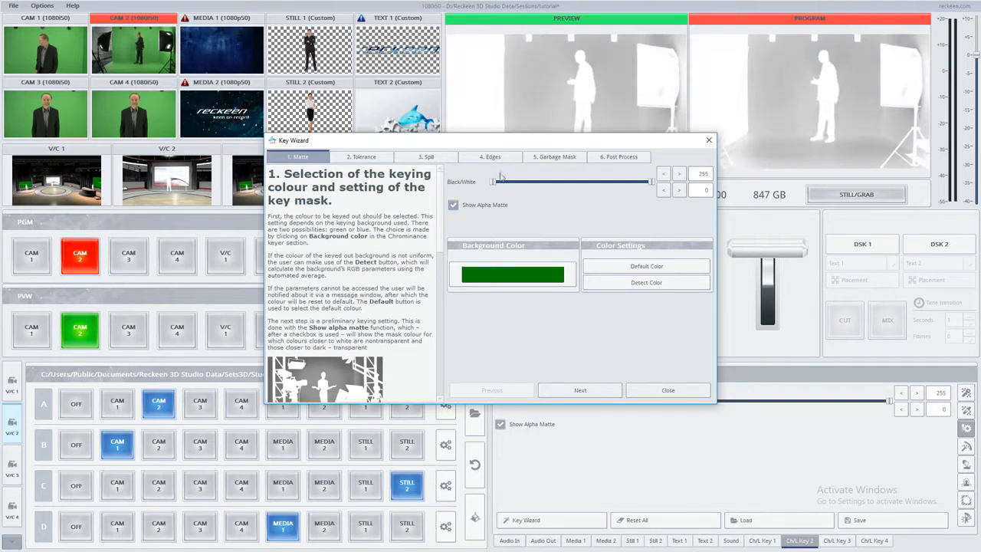
drag(506, 143, 496, 196)
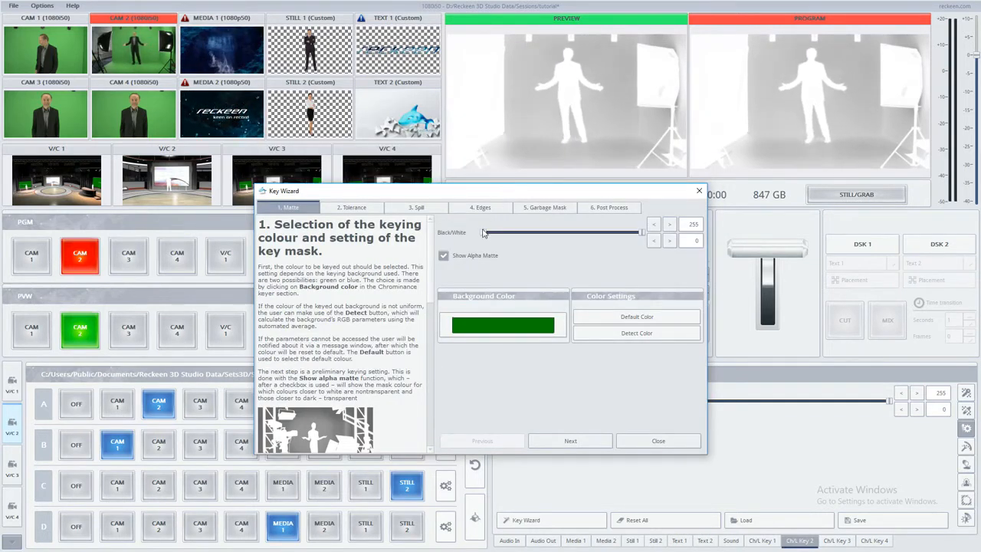
drag(484, 232, 611, 235)
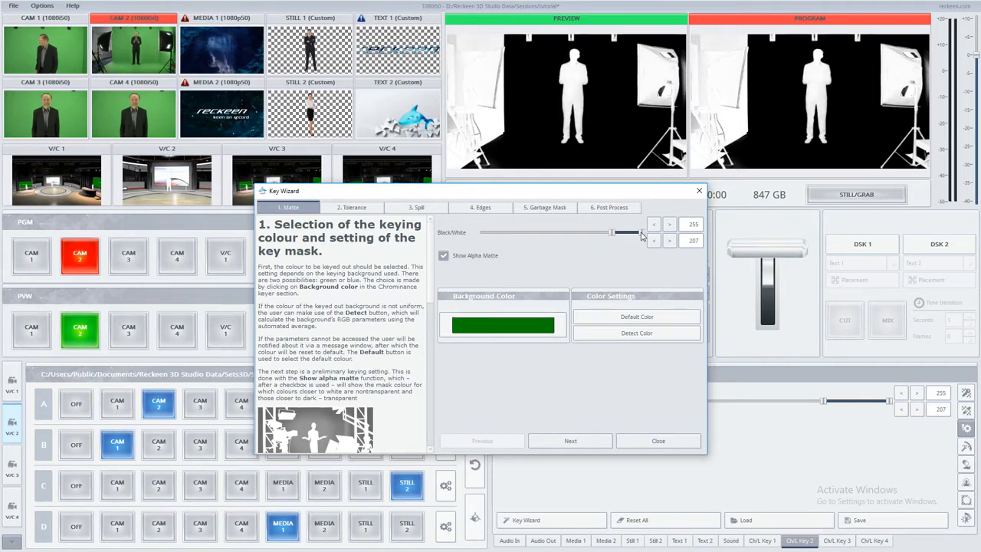
drag(642, 236, 633, 236)
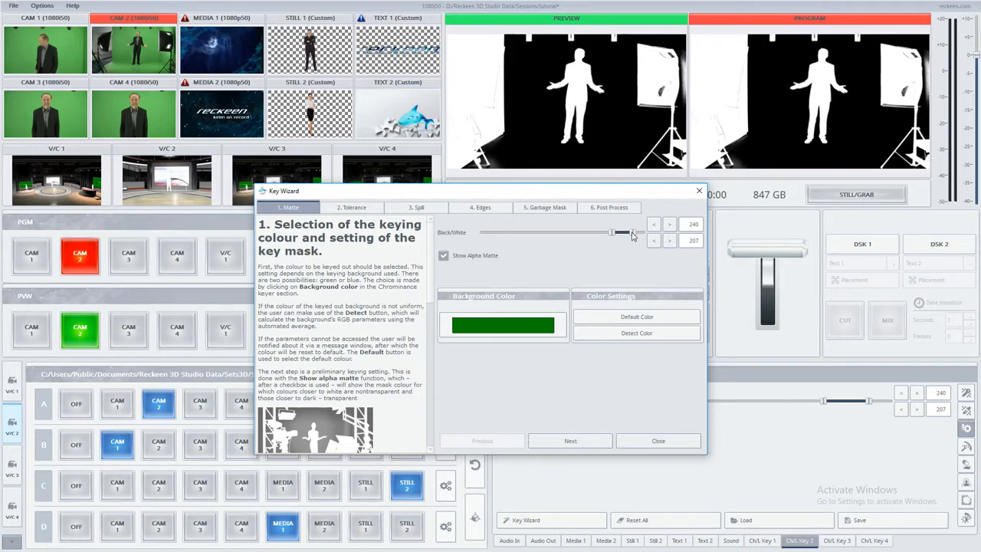
Step: In the wizard's Tolerance stage, set Color to 16 and Luminance to 15, hiding the alpha matte
click(587, 442)
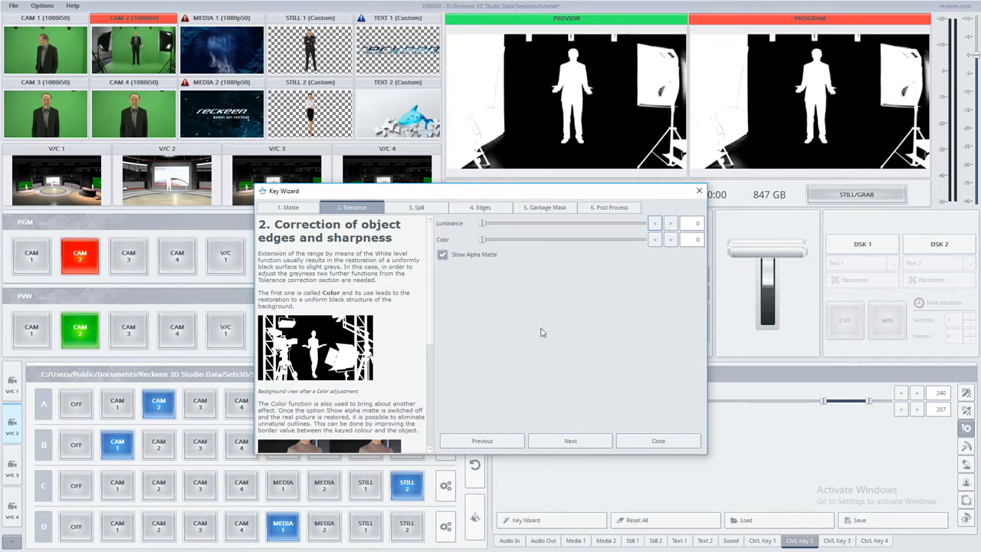
drag(483, 240, 494, 244)
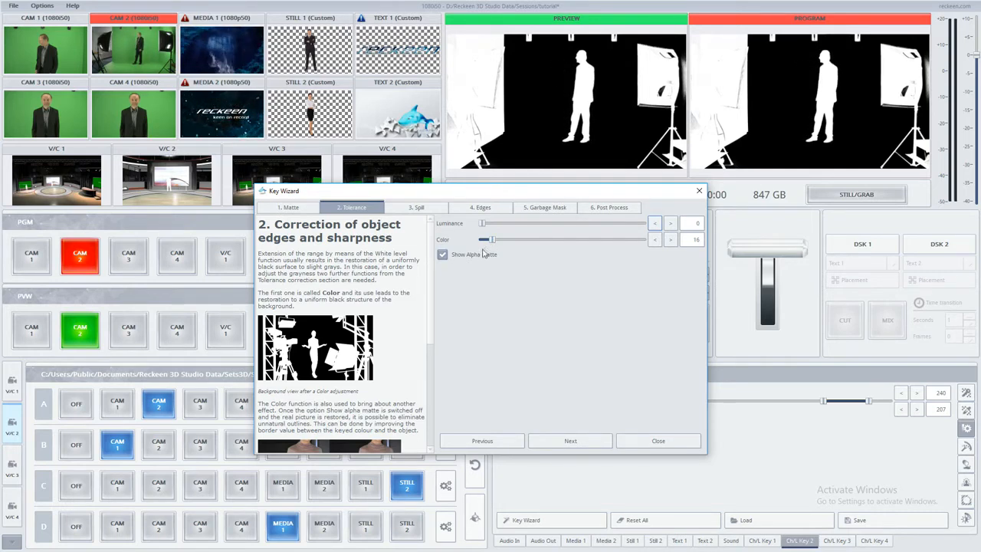
click(474, 258)
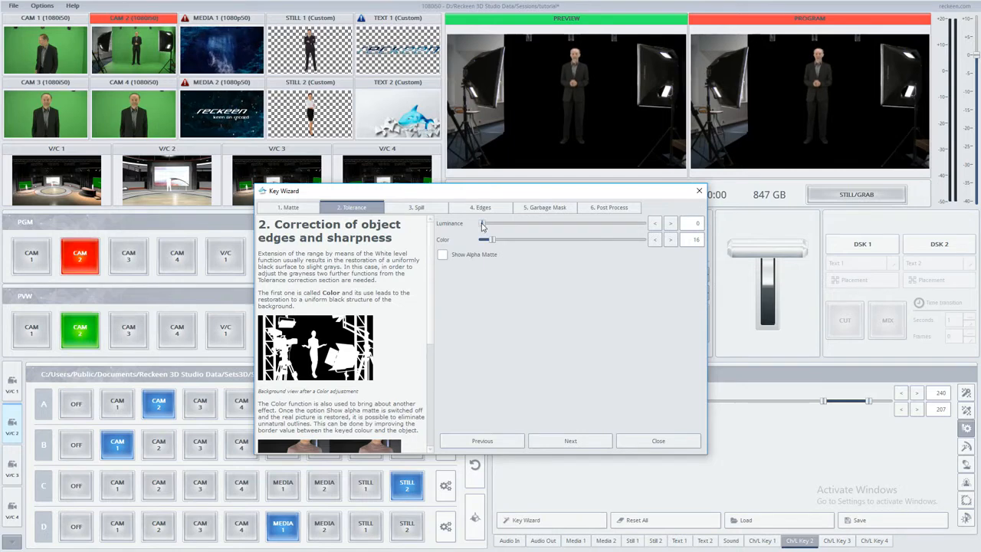
drag(486, 226, 497, 226)
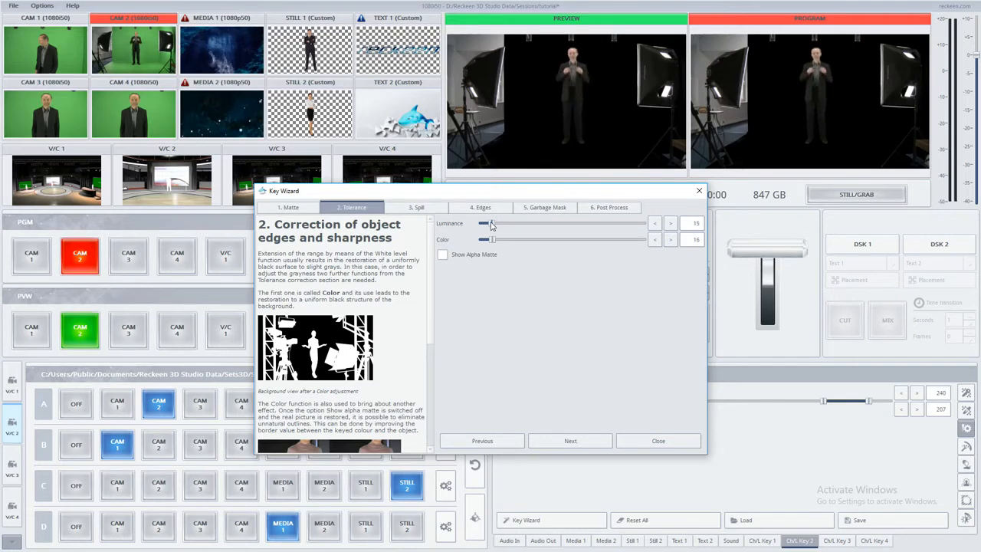
scroll(430, 291, down, 4)
scroll(429, 291, down, 4)
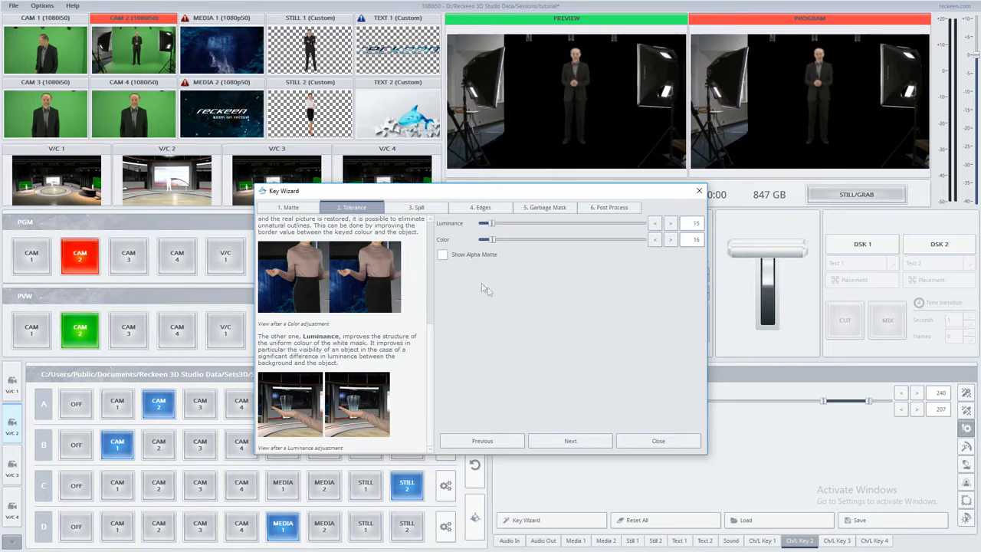
Step: Advance the wizard to the Spill stage and set Despill Color to 54
click(570, 442)
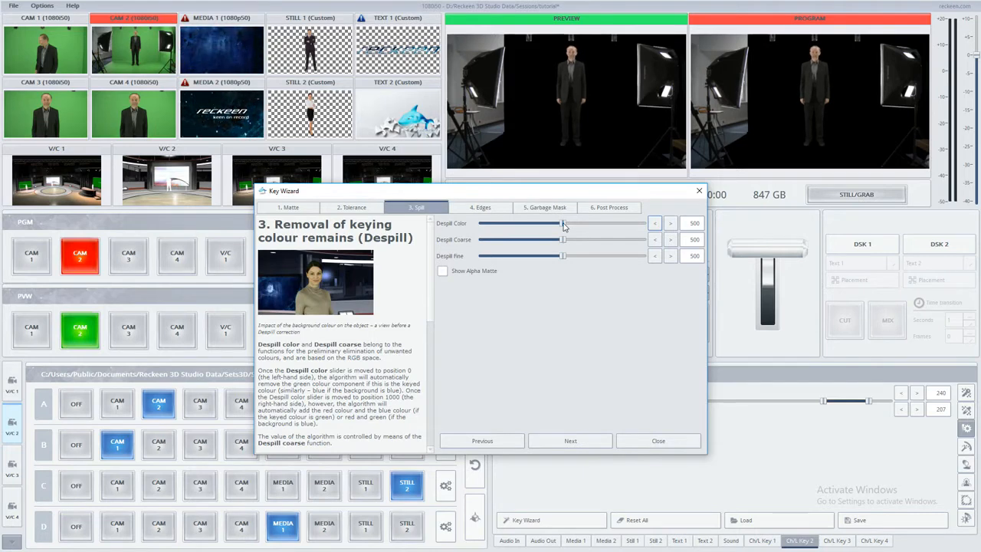
drag(564, 224, 635, 224)
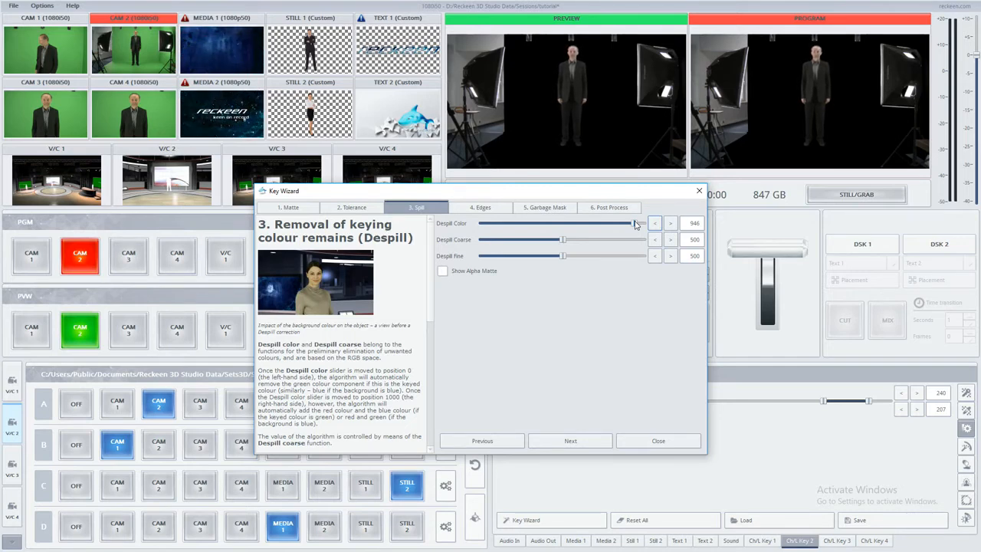
drag(633, 224, 491, 224)
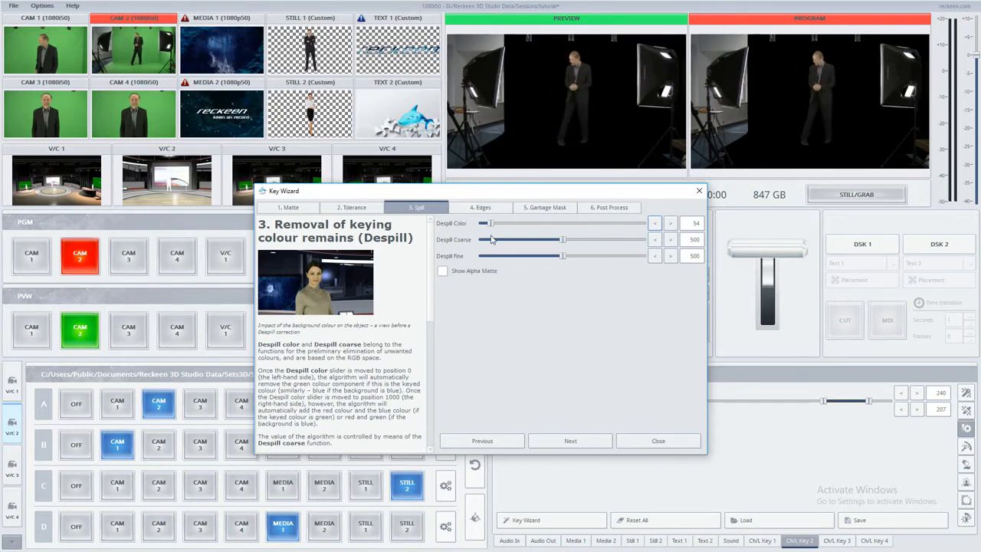
Step: Set Despill Coarse to 111 and Despill Fine to 422 to remove green spill from the presenter
drag(562, 242, 483, 243)
drag(564, 255, 480, 256)
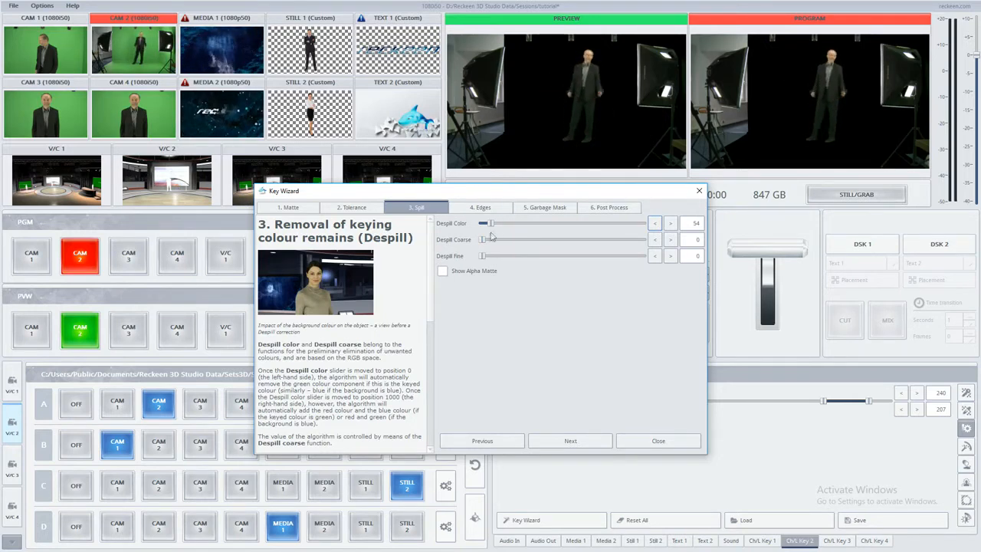
drag(482, 239, 535, 242)
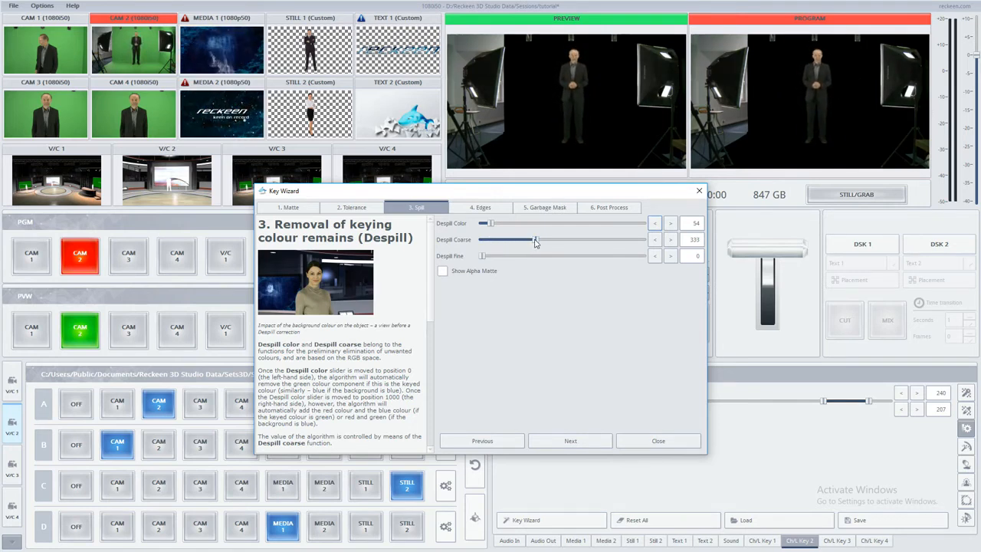
drag(535, 242, 534, 243)
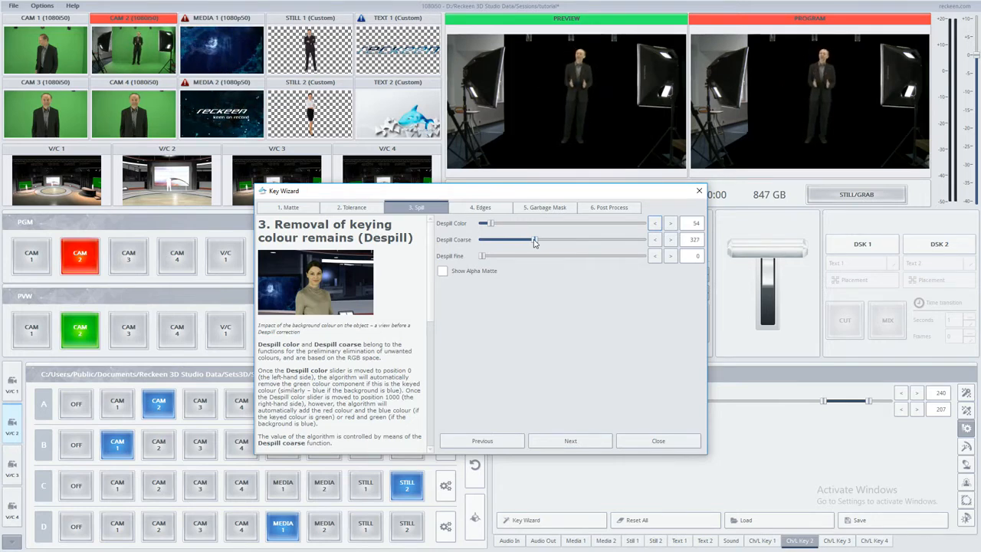
mouse_move(532, 242)
mouse_down()
mouse_move(499, 242)
mouse_move(487, 259)
mouse_move(536, 258)
mouse_up()
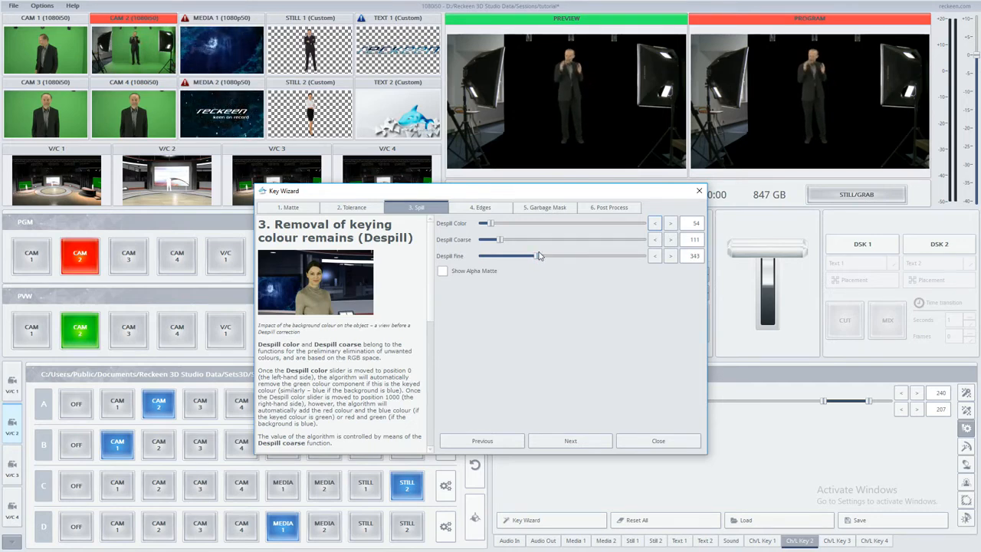
drag(539, 256, 549, 257)
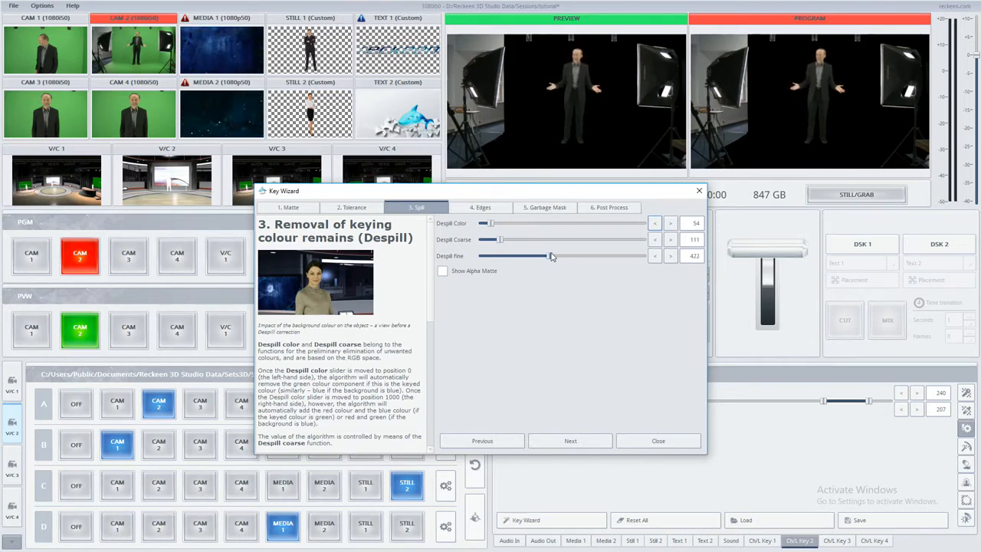
drag(431, 255, 422, 388)
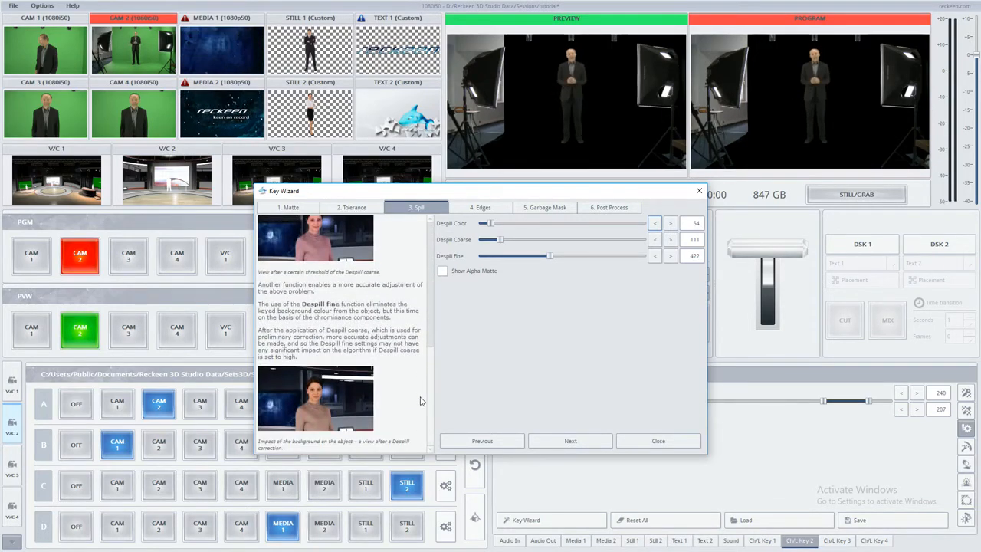
Step: Advance the wizard to the Edges stage and set Brightness to 70 and Shrink to 2
click(580, 440)
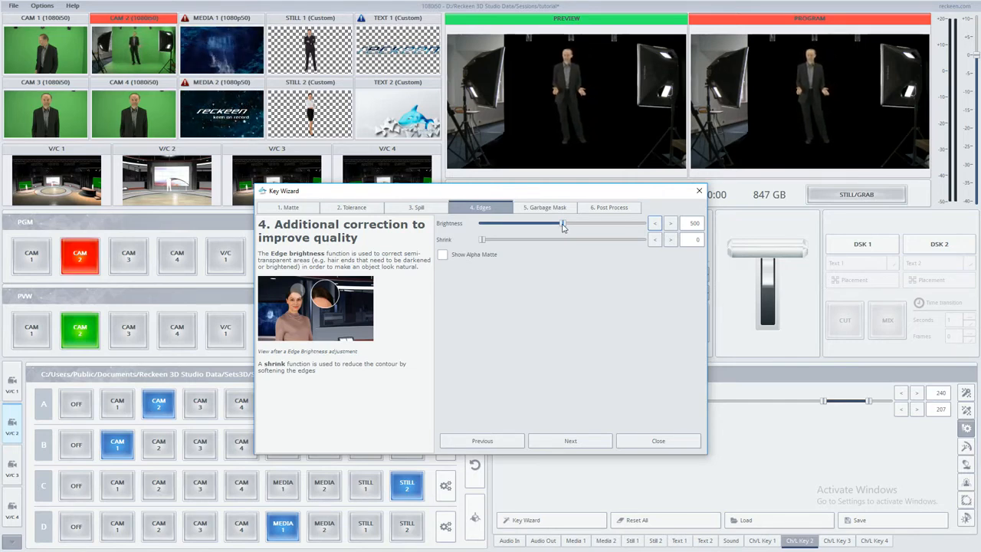
drag(564, 226, 632, 230)
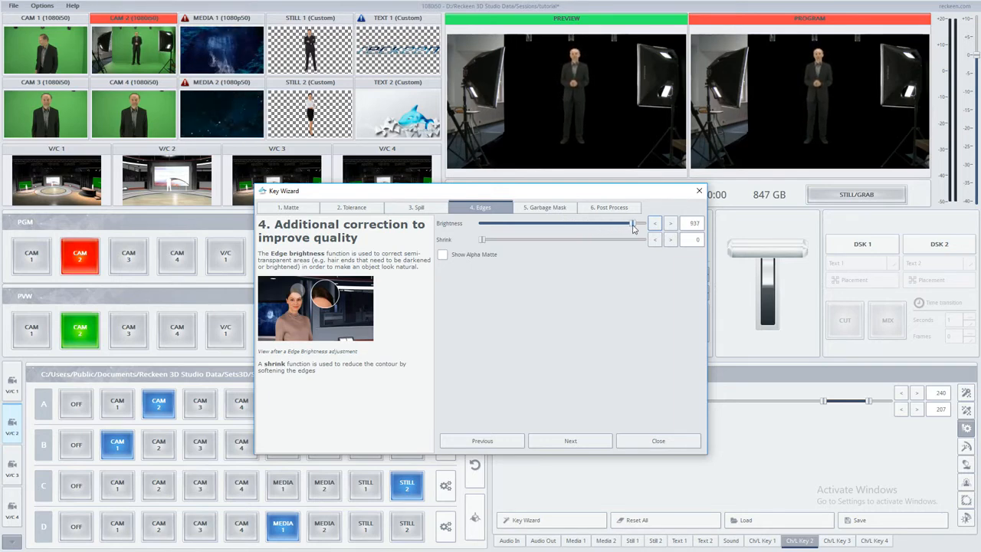
drag(634, 227, 489, 223)
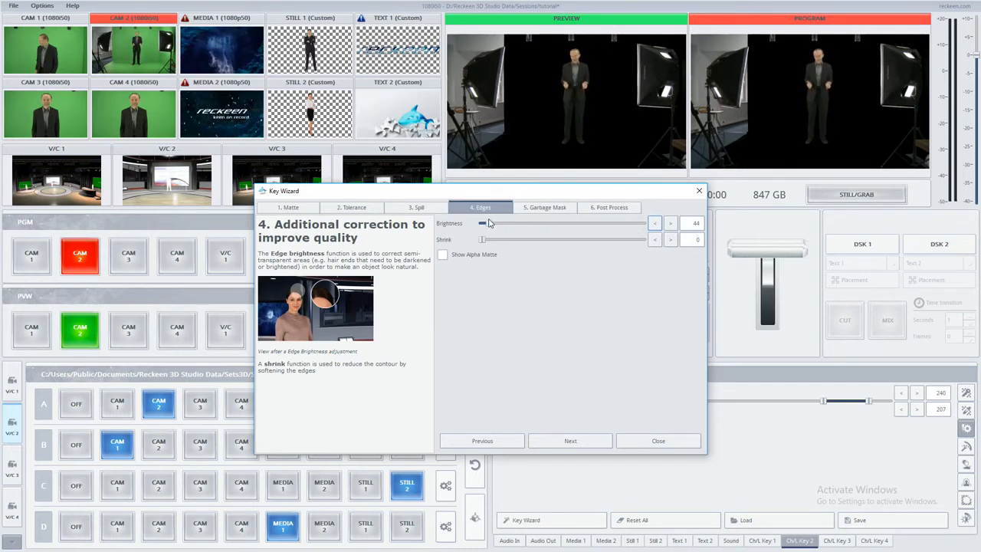
drag(493, 222, 501, 222)
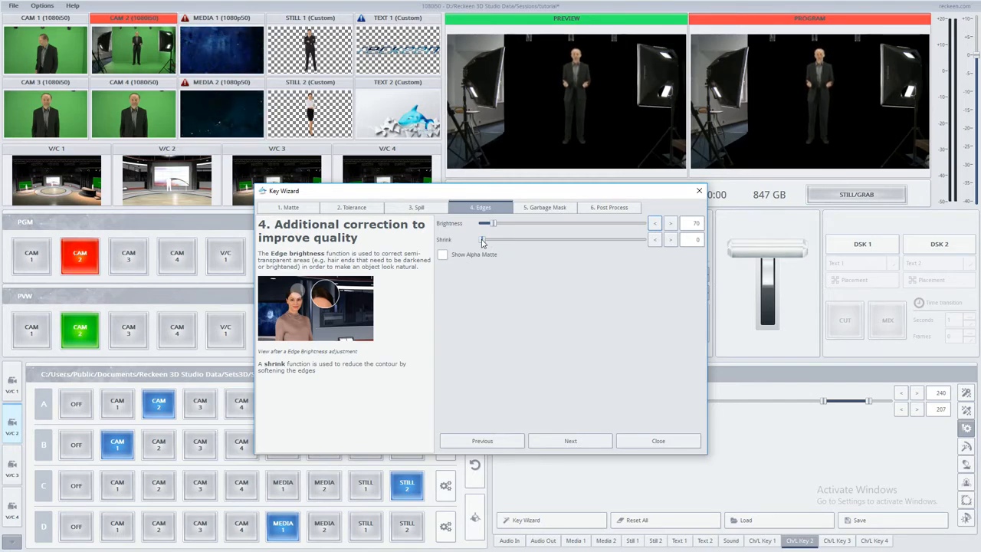
mouse_move(486, 242)
mouse_down()
mouse_move(525, 241)
mouse_move(498, 241)
mouse_up()
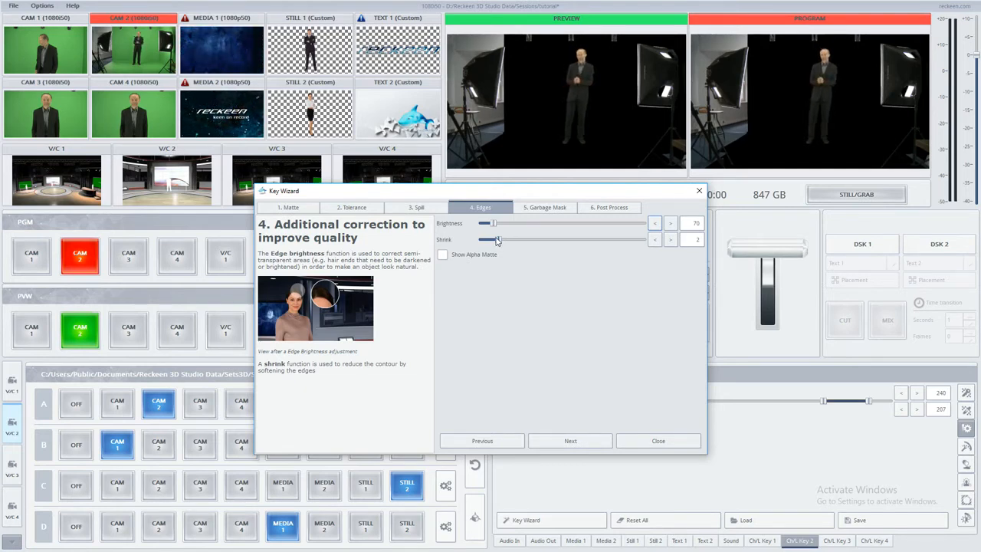
Step: In the wizard's Garbage Mask stage, limit Left/Right to 27.3 and 68.9 and Top/Bottom to 7.3 and 97.1, cropping out the studio equipment
click(571, 437)
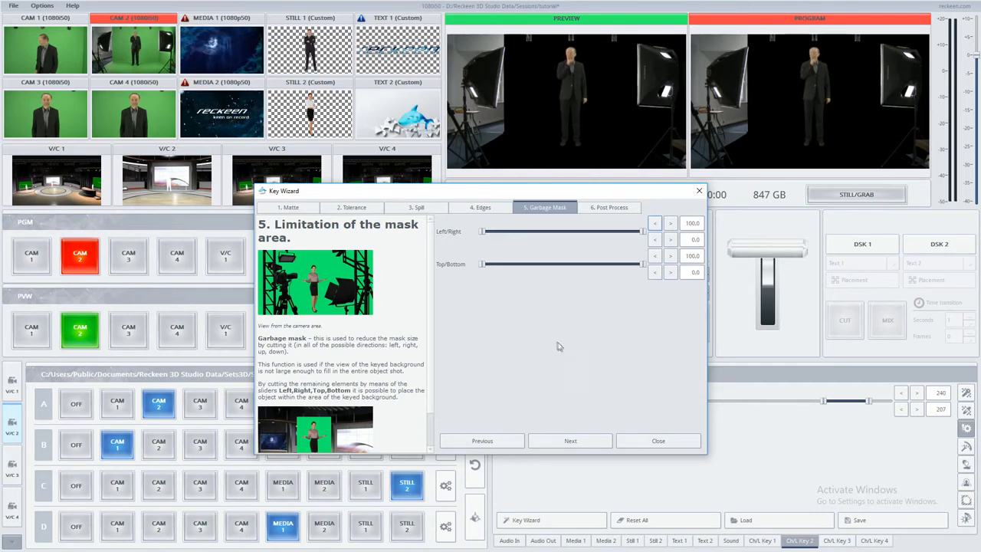
drag(483, 237, 527, 231)
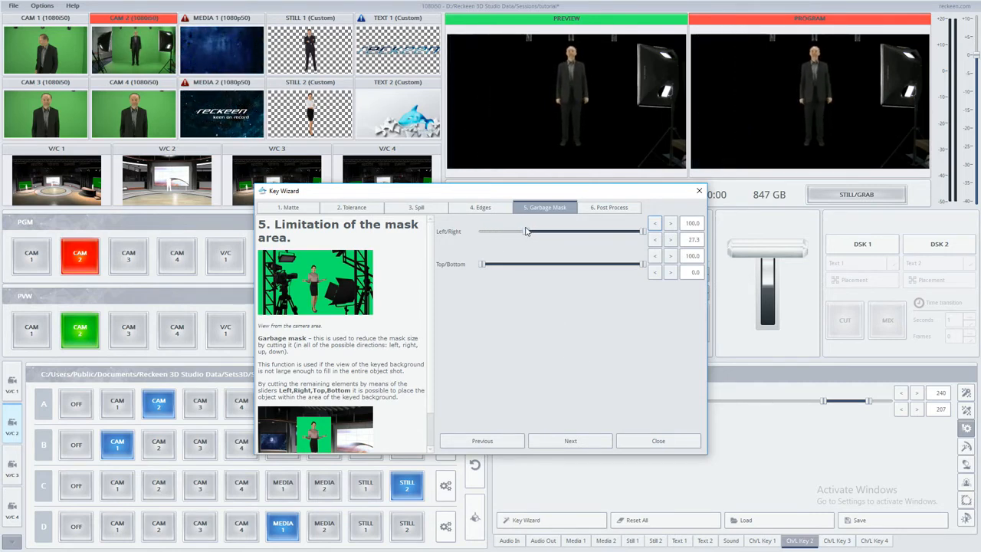
drag(642, 232, 595, 234)
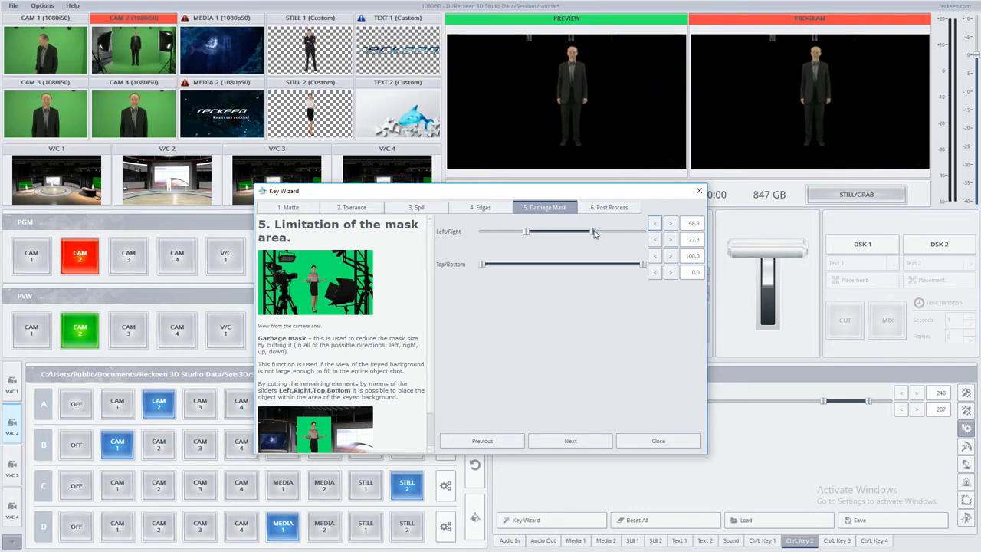
drag(483, 264, 496, 264)
drag(643, 264, 637, 264)
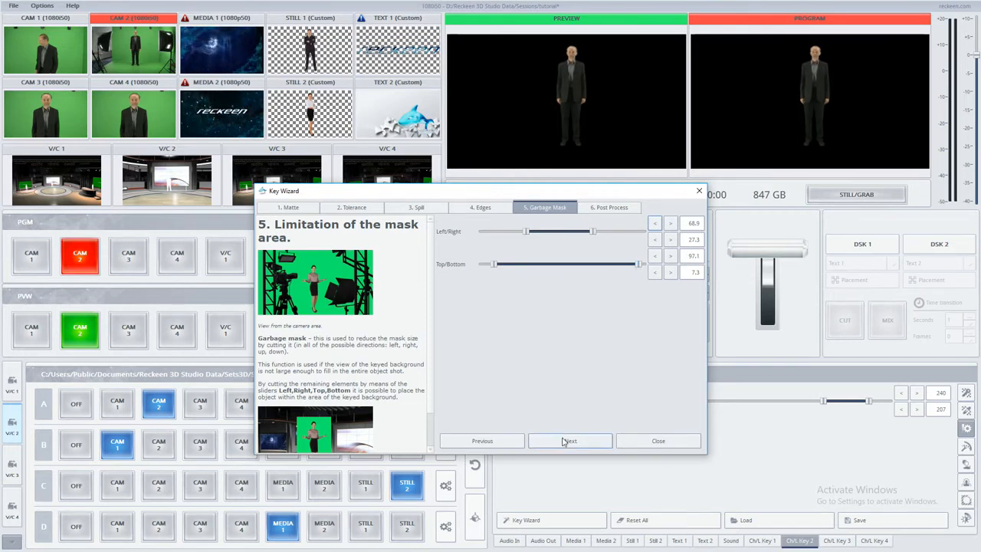
scroll(433, 253, down, 2)
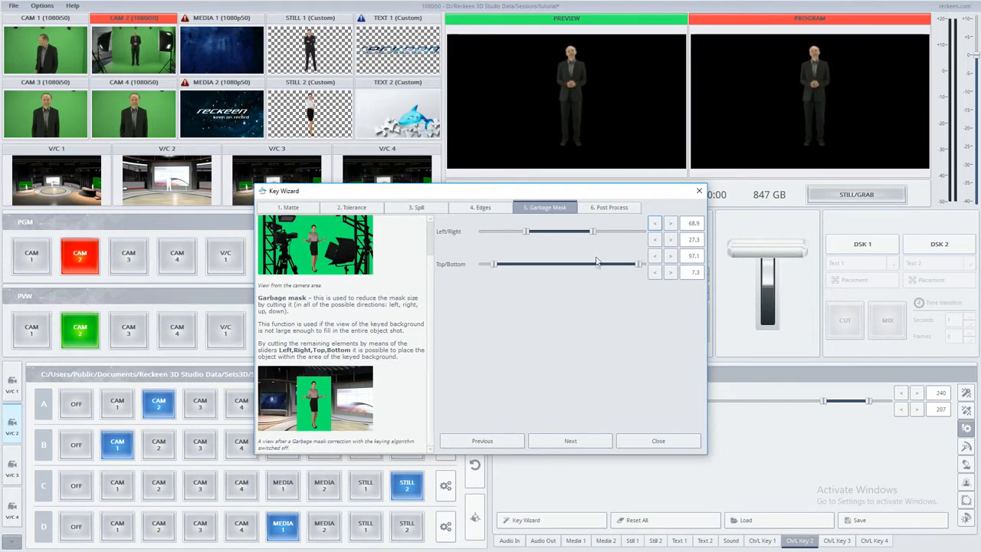
Step: In the wizard's Post Process stage, enable post-correction with Brightness 483, Contrast 476 and Saturation 486
click(571, 441)
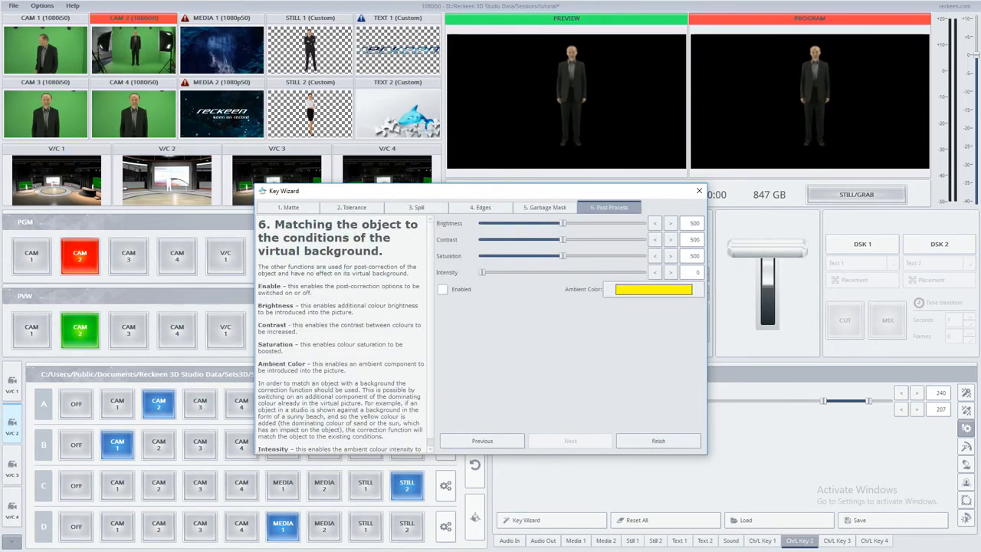
drag(563, 224, 562, 257)
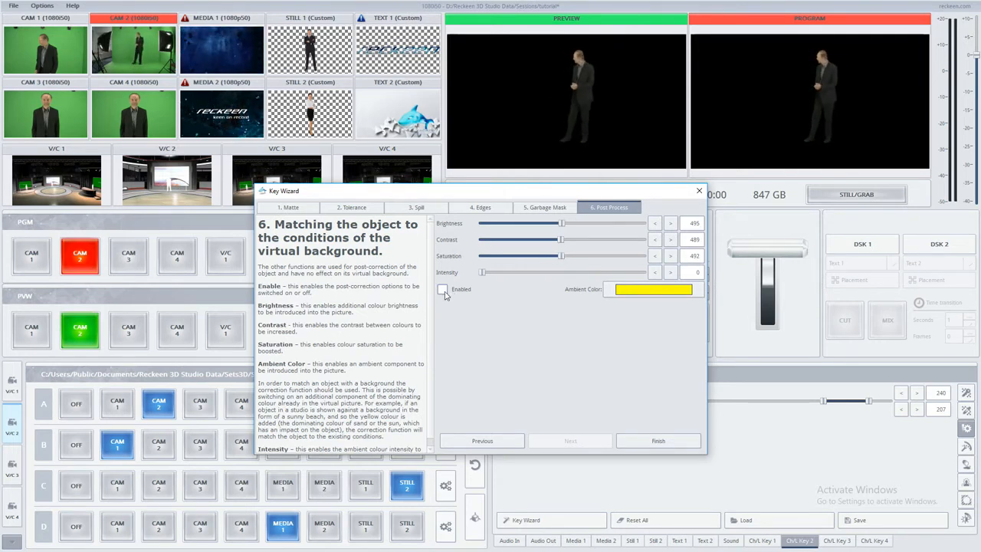
drag(562, 224, 562, 258)
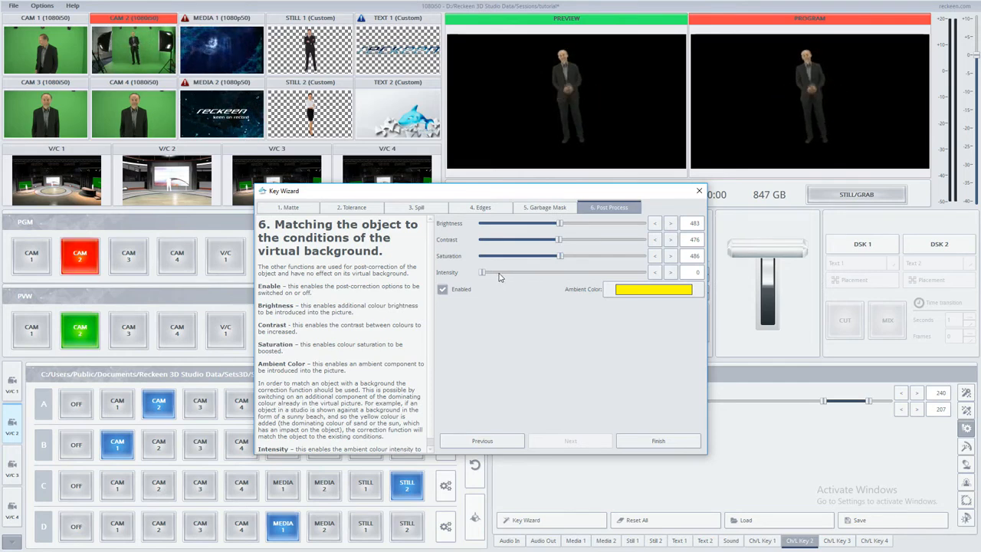
Step: Confirm yellow as the Ambient Color, set its Intensity to 48 and finish the Key Wizard
click(625, 291)
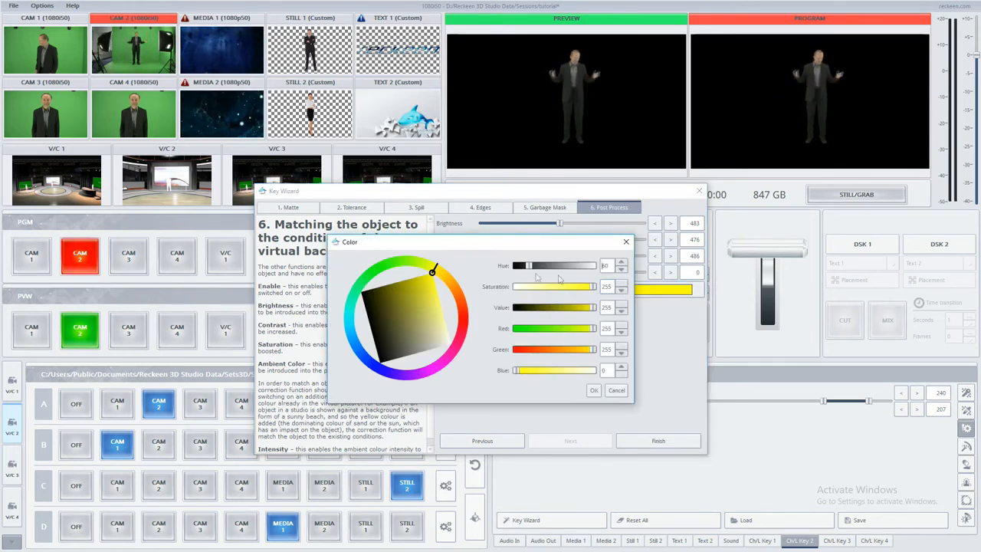
drag(435, 270, 432, 271)
click(590, 390)
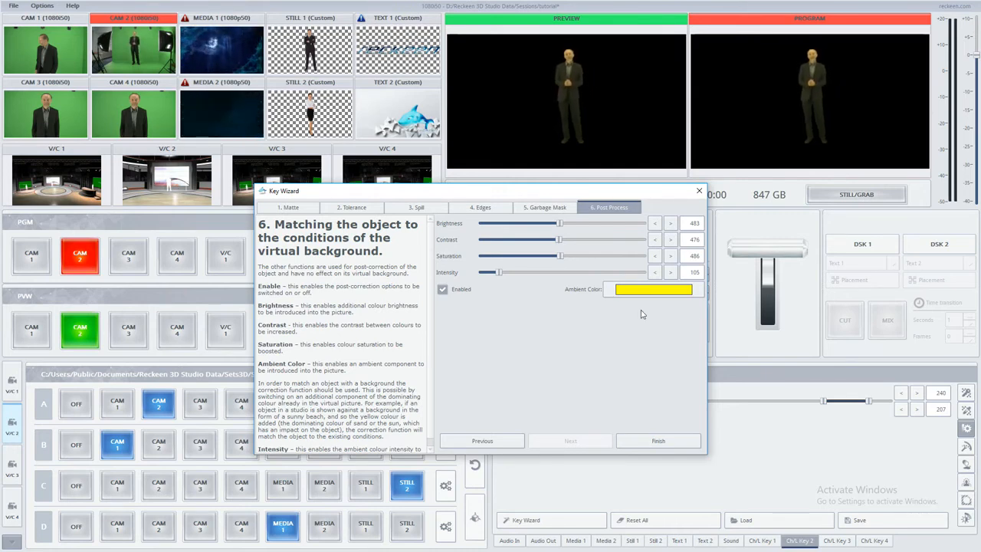
drag(497, 273, 488, 273)
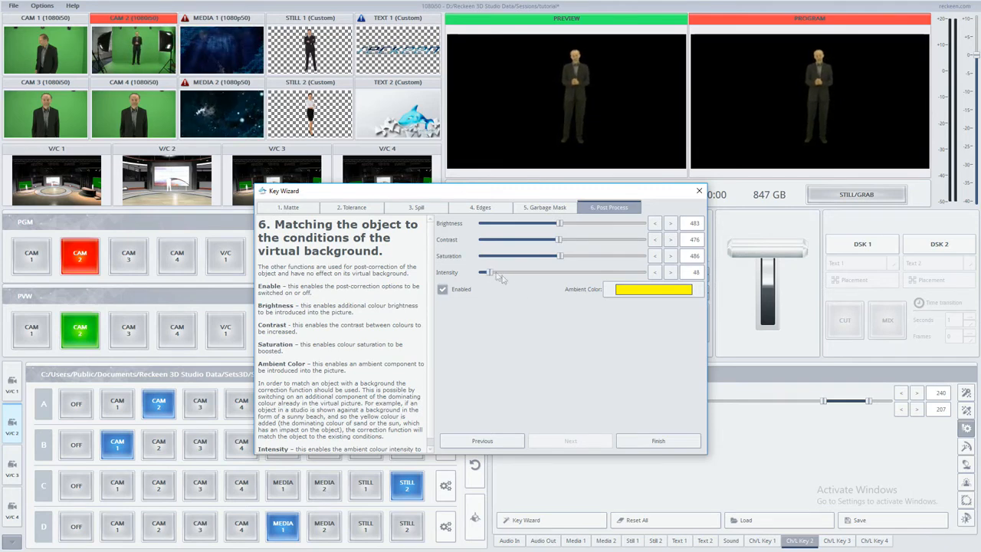
click(658, 443)
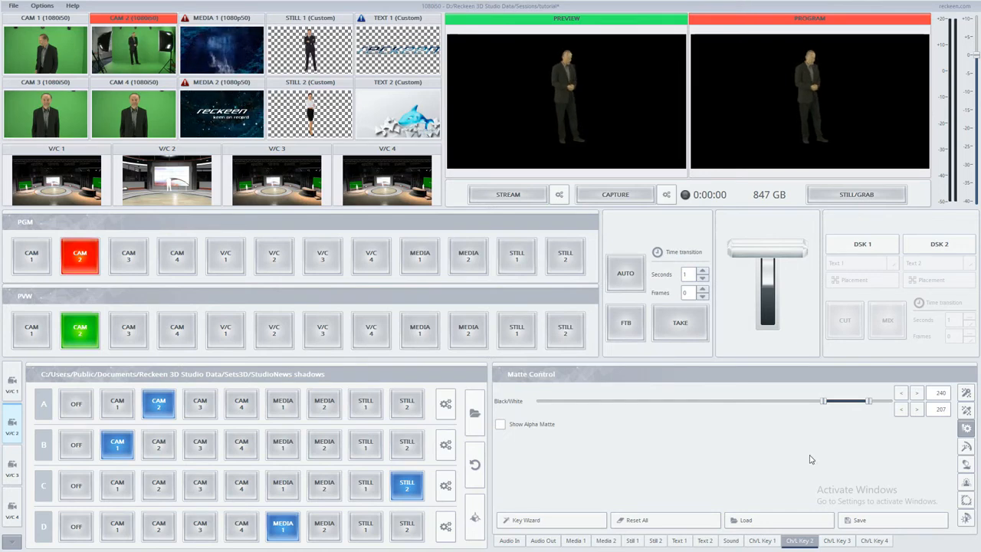
Step: Go through the keyer settings of Ch/L Key 2 to Matte Control and set the upper Black/White value to 234
click(967, 393)
click(967, 410)
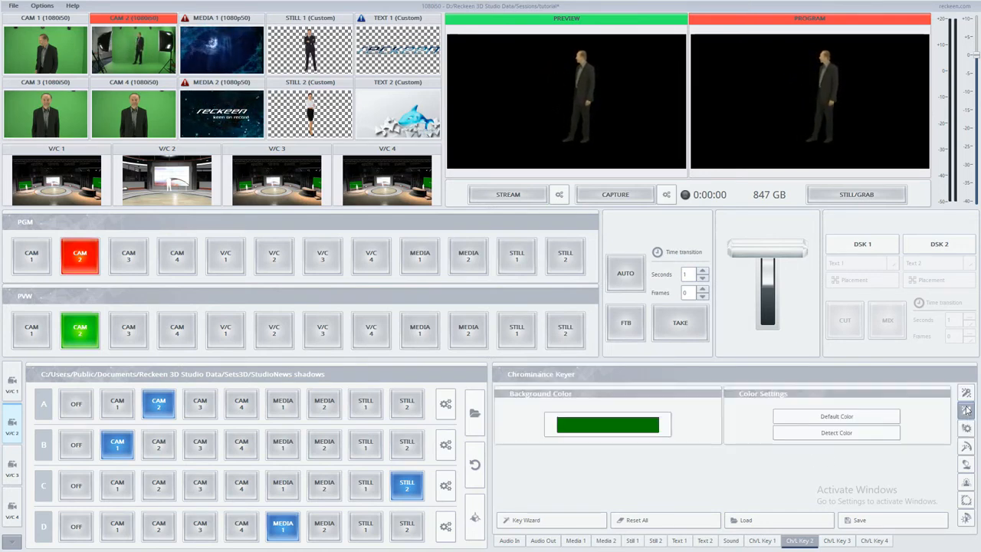
click(967, 429)
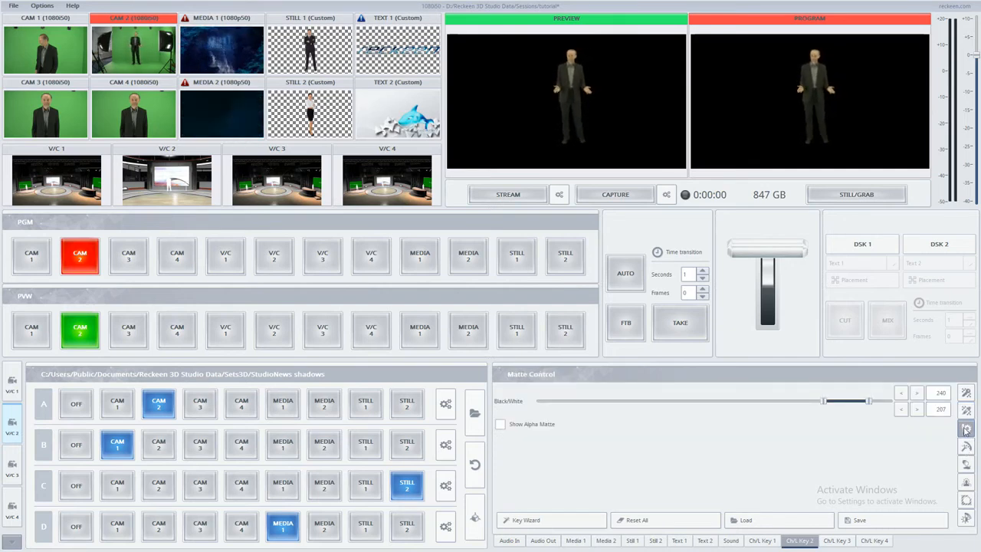
drag(865, 407, 861, 407)
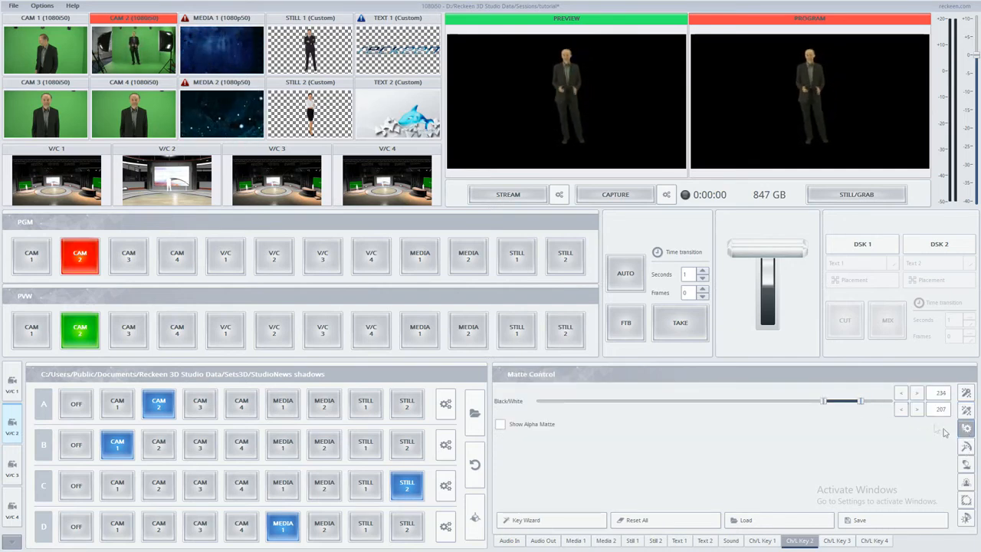
Step: Review the Tolerance Correction, Edge Correction and Post Correction settings of Ch/L Key 2
click(967, 447)
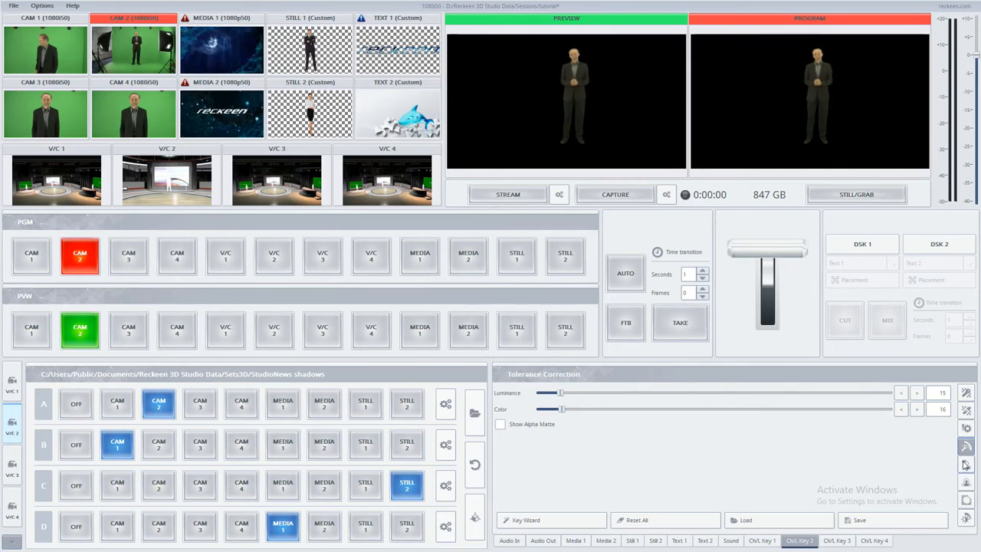
click(967, 482)
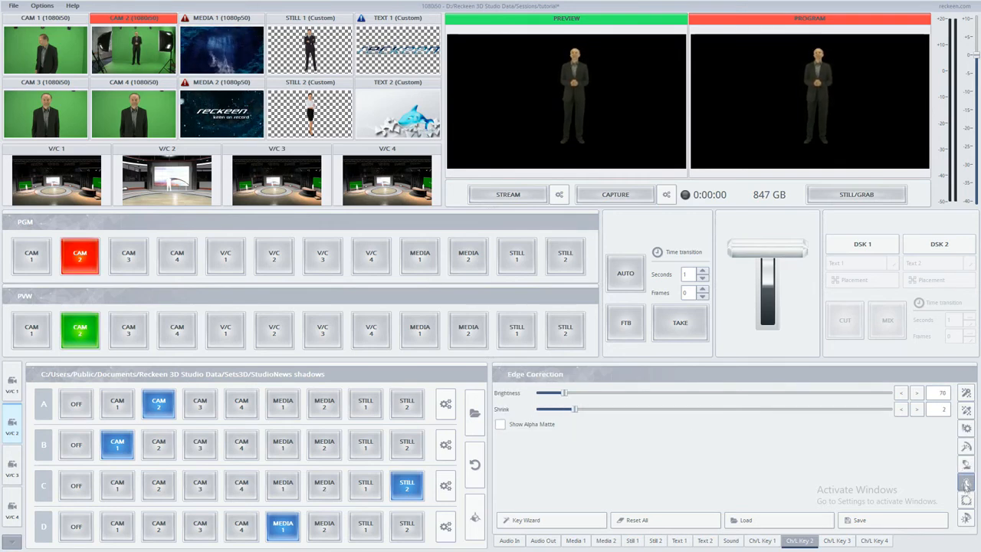
click(966, 500)
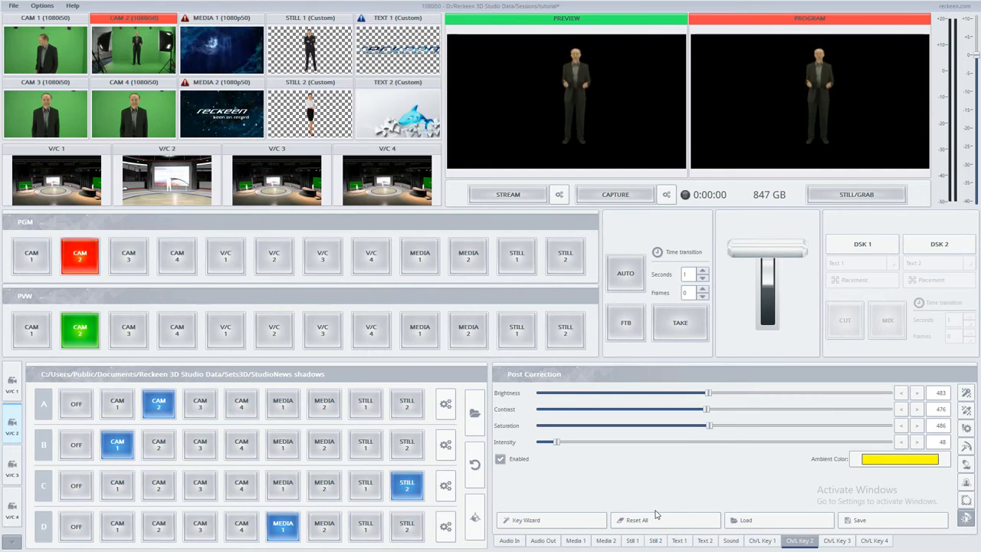
Step: Put V/C 1 on both program and preview, and switch its virtual camera to the CAM2 shot
click(233, 253)
click(234, 325)
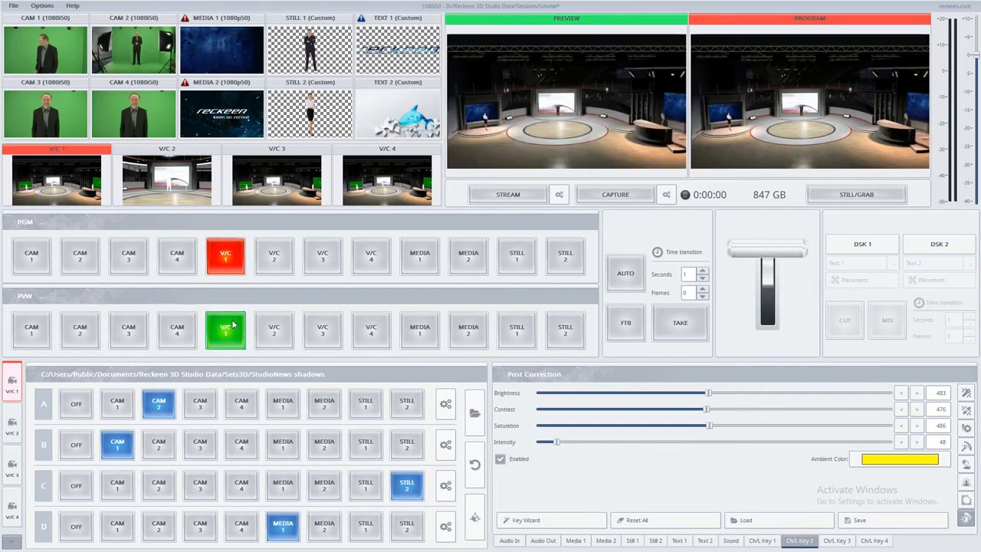
click(15, 541)
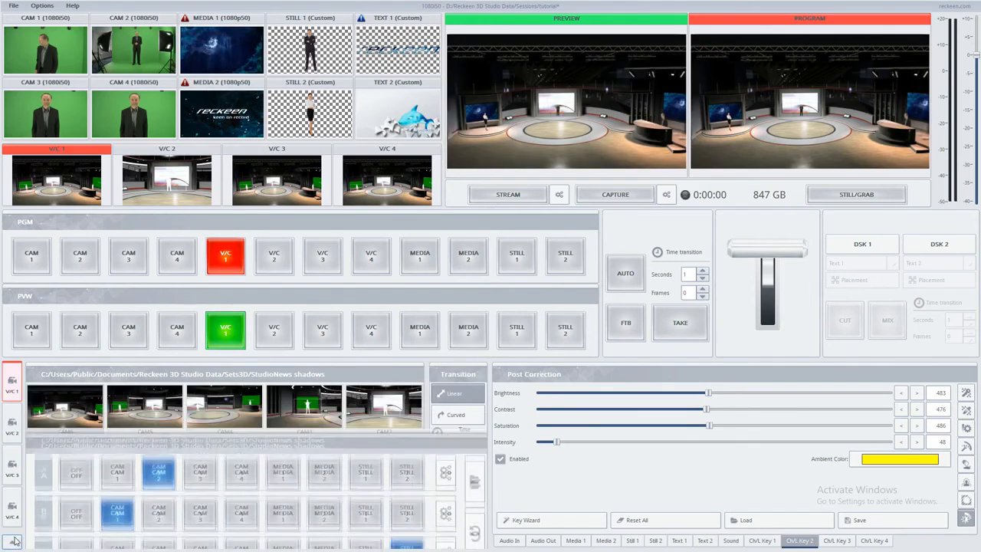
click(369, 418)
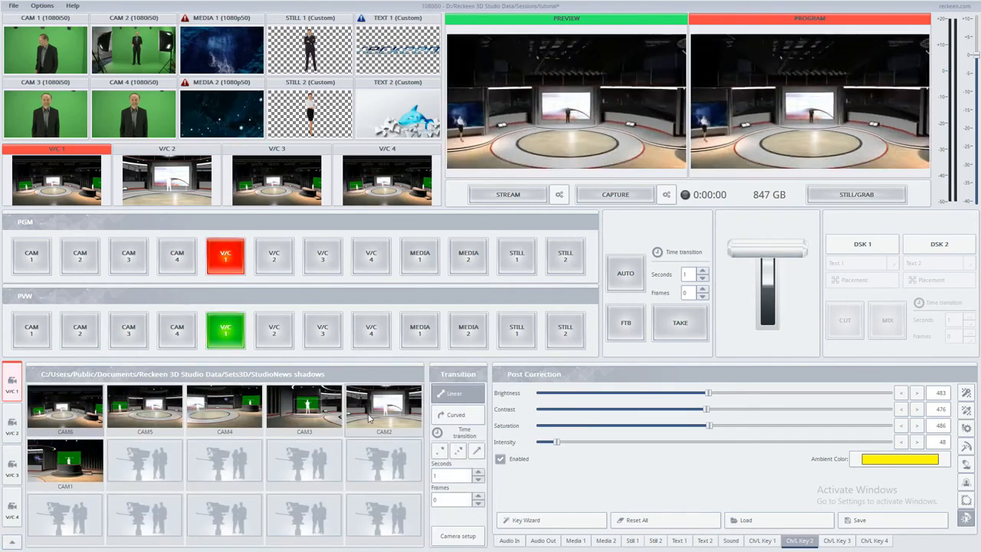
click(15, 542)
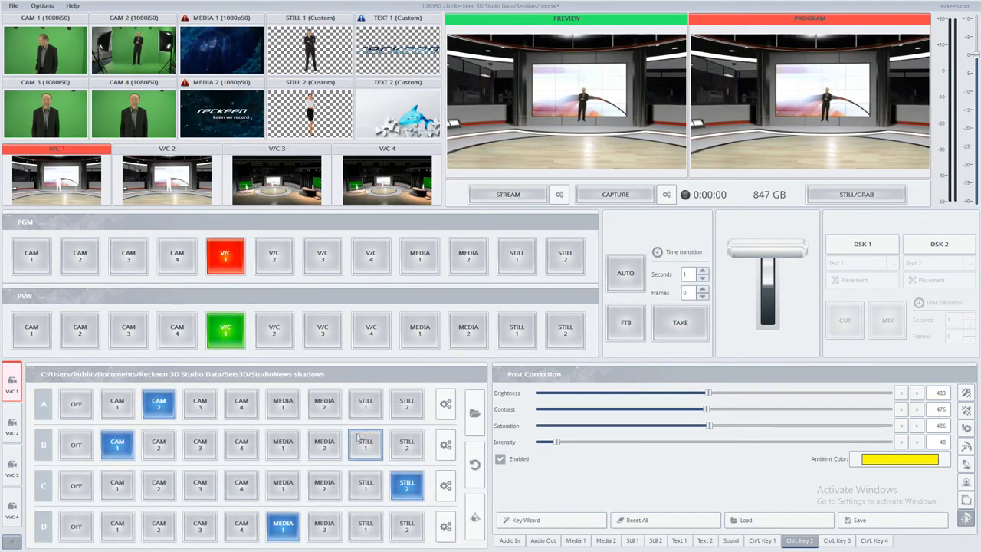
Step: Reposition the presenter in source A to X -2.34 and Y -15.04
click(445, 404)
mouse_move(414, 284)
mouse_down()
mouse_move(406, 293)
mouse_move(408, 280)
mouse_up()
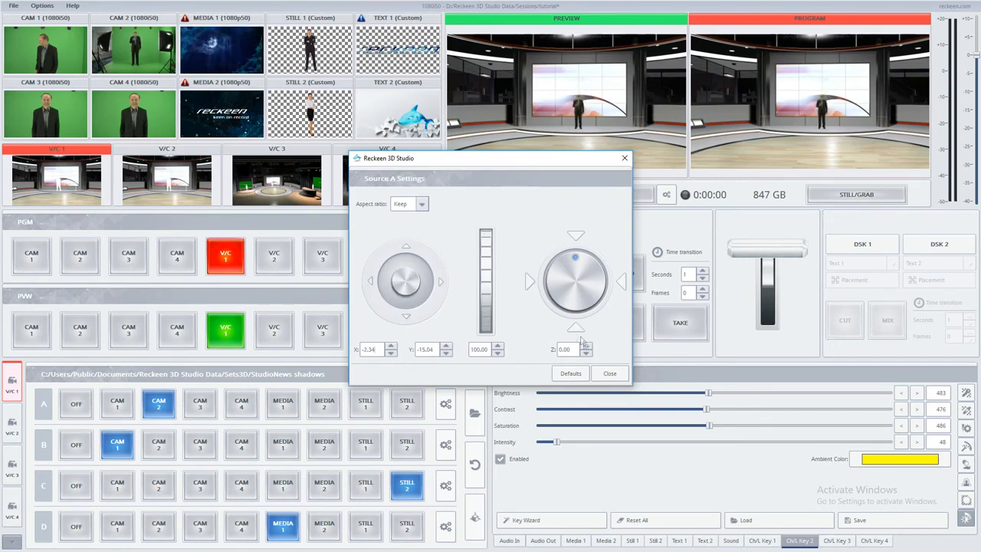
click(609, 373)
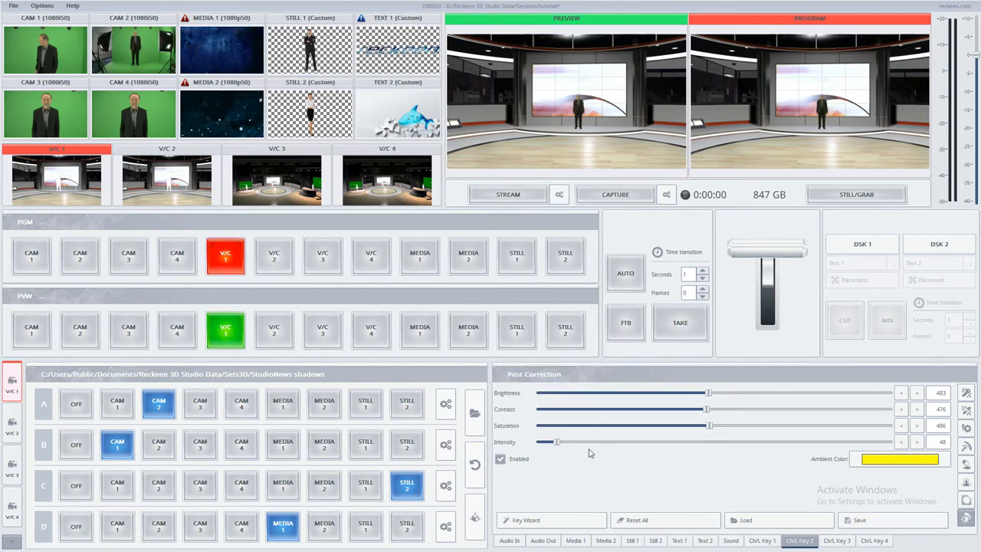
Step: Enlarge the presenter in source A to a scale of 110.20
click(445, 404)
drag(486, 309, 487, 288)
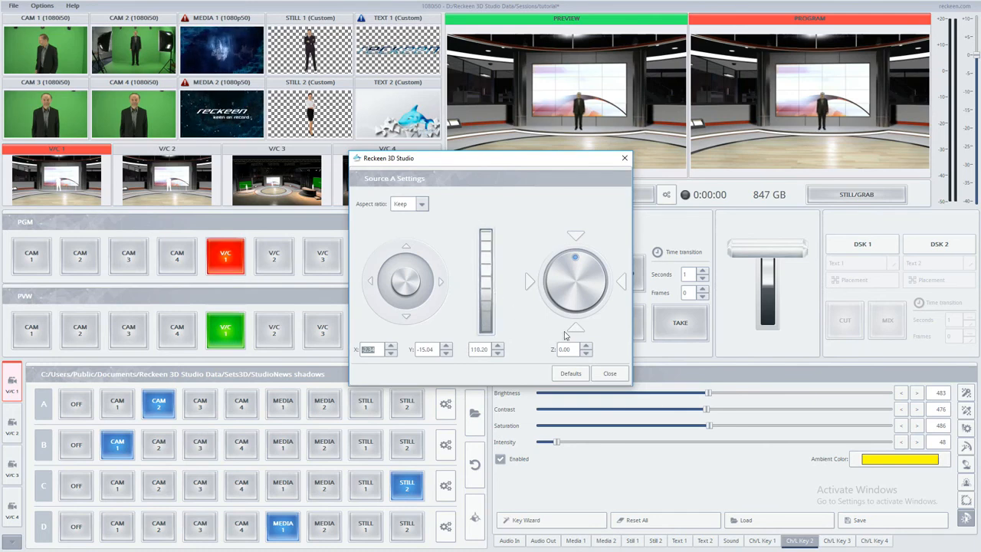
click(609, 373)
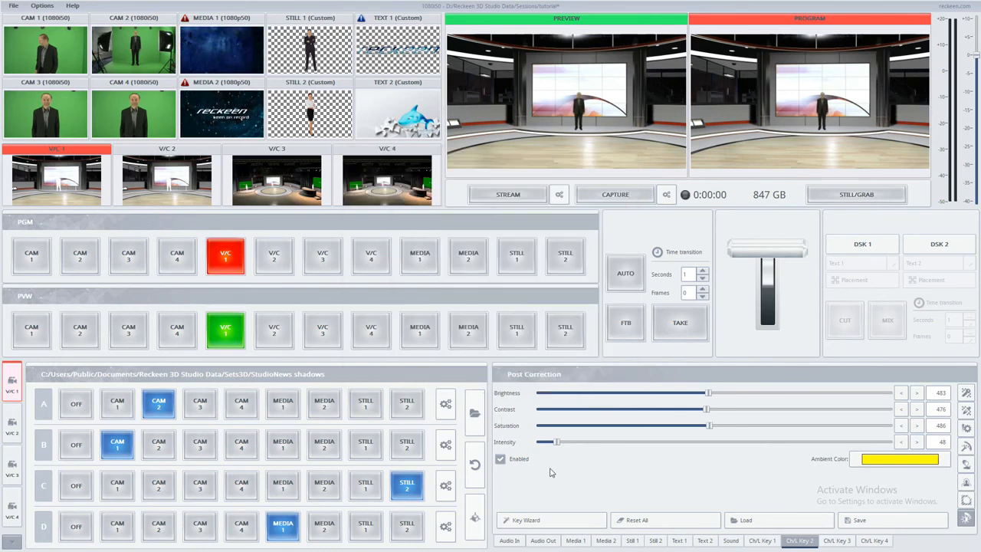
Step: Fine-tune the presenter's position in source A, setting Y to -14.02
click(445, 404)
drag(404, 282, 405, 279)
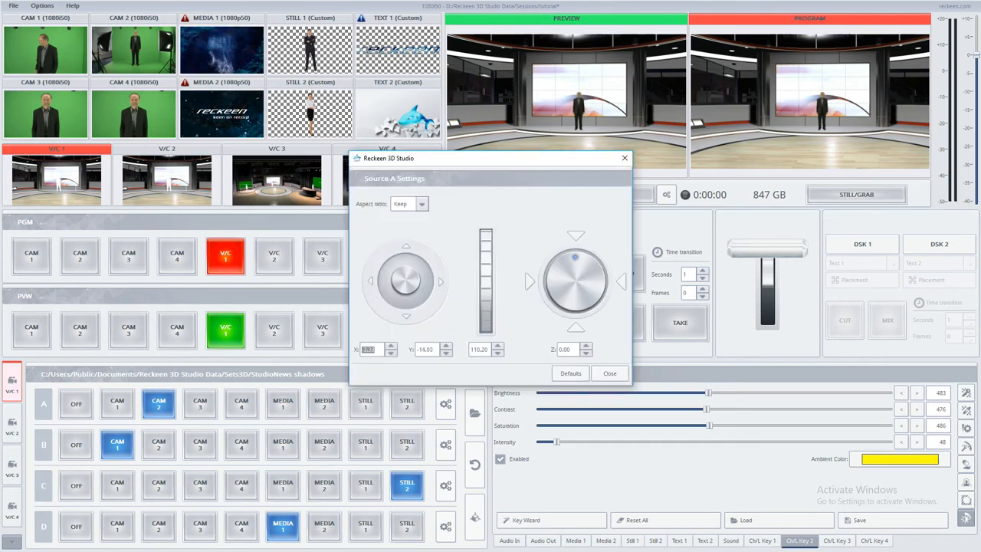
click(609, 374)
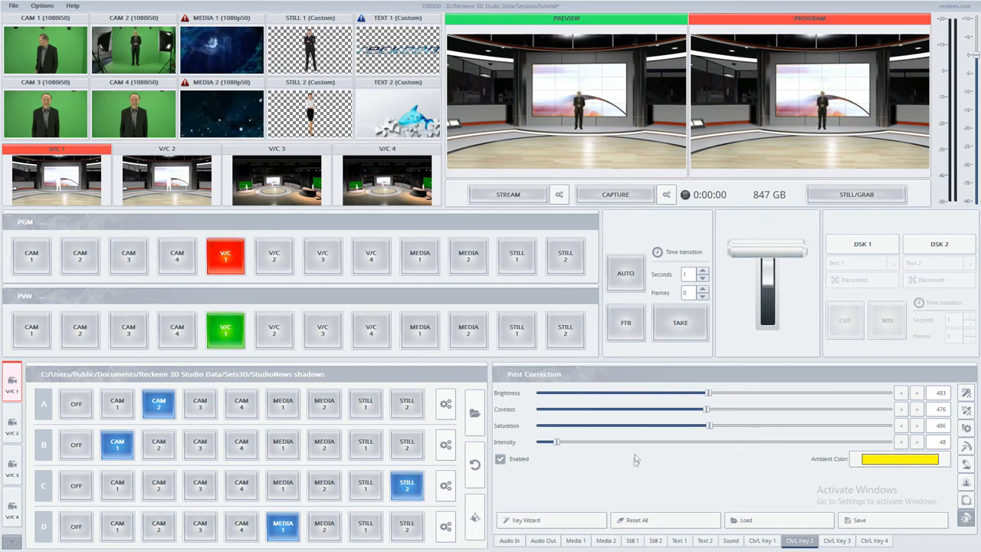